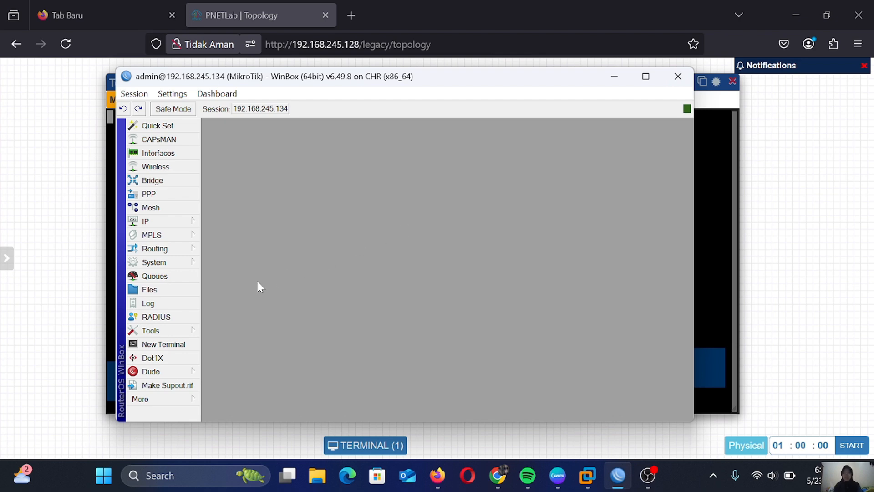
Replace the router identity MikroTik with RB in System > Identity and apply it
{"action": "left_click", "coordinate": [166, 265]}
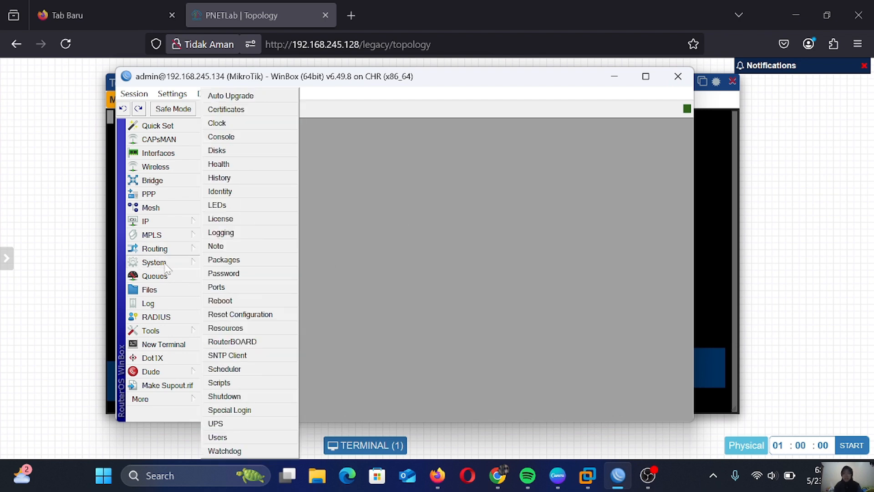
{"action": "left_click", "coordinate": [227, 192]}
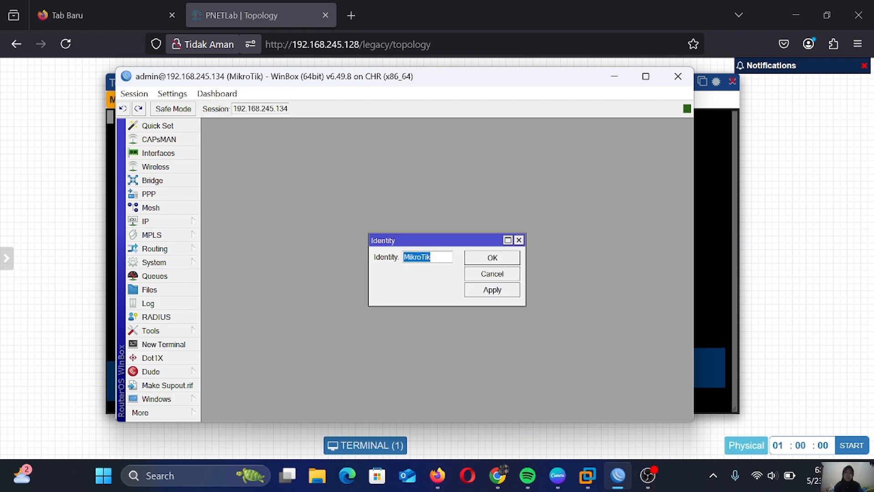
{"action": "key", "text": "BackSpace"}
{"action": "type", "text": "RB"}
{"action": "left_click", "coordinate": [490, 296]}
{"action": "left_click", "coordinate": [494, 258]}
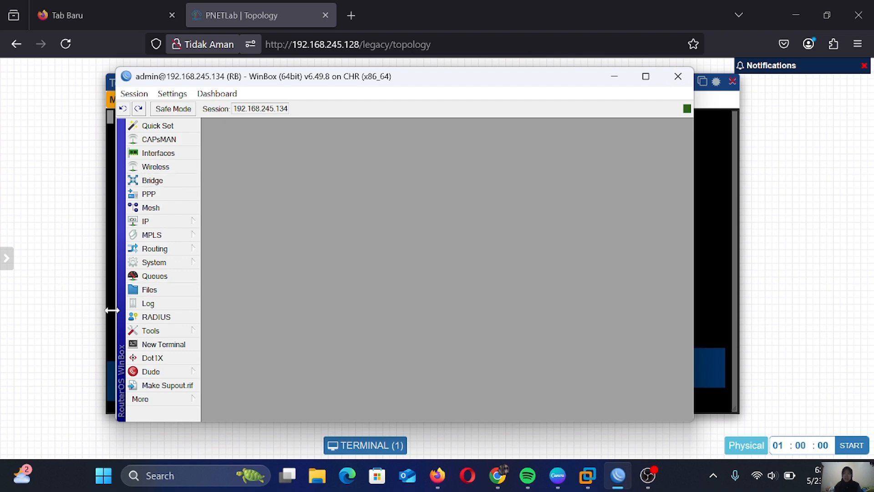
In a new terminal, skip the password prompt and run 'system identity print' to show RB
{"action": "left_click", "coordinate": [158, 346]}
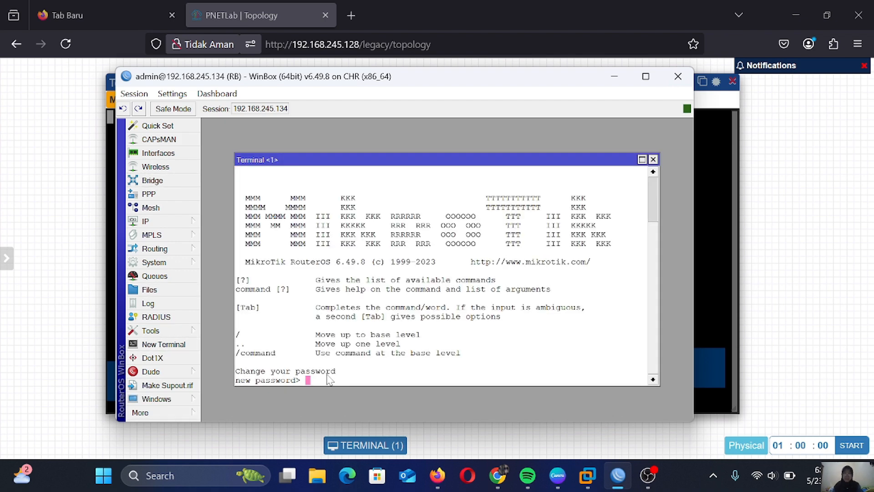
{"action": "key", "text": "Return"}
{"action": "key", "text": "Return"}
{"action": "key", "text": "Return"}
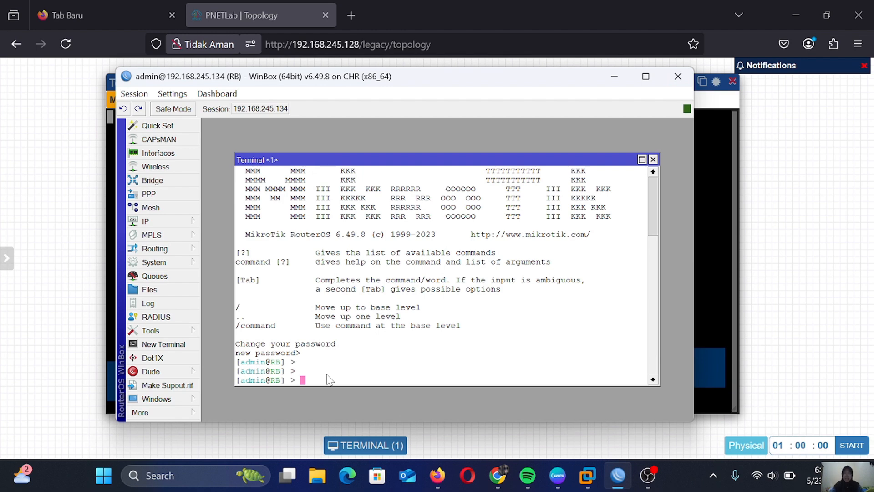
{"action": "type", "text": "system identity print"}
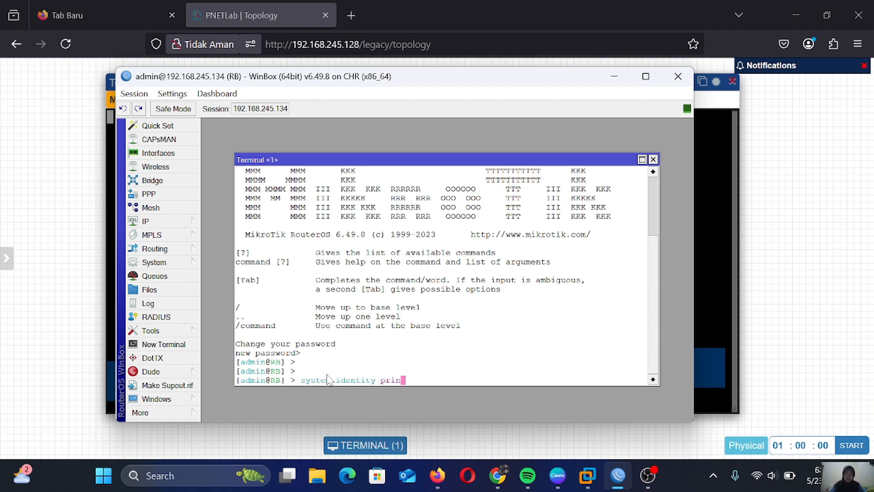
{"action": "key", "text": "Return"}
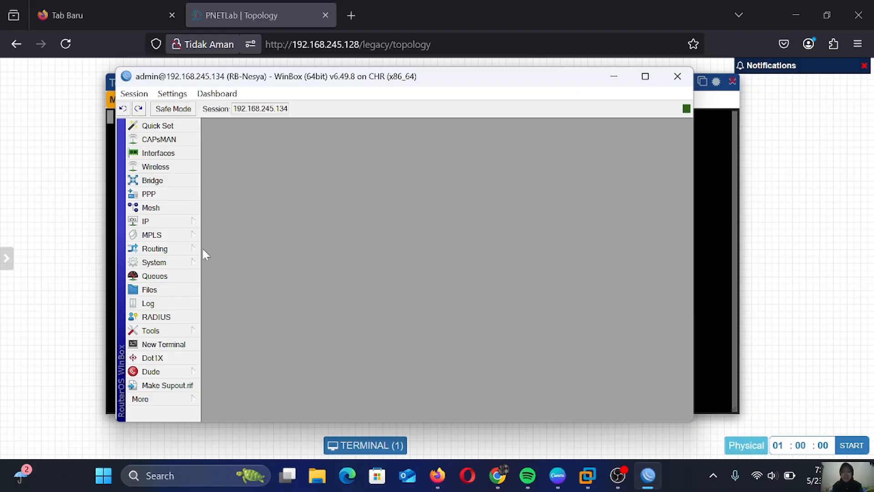
Add 192.168.88.1/24 on ether2 in IP > Addresses, then close the Address List
{"action": "left_click", "coordinate": [166, 227]}
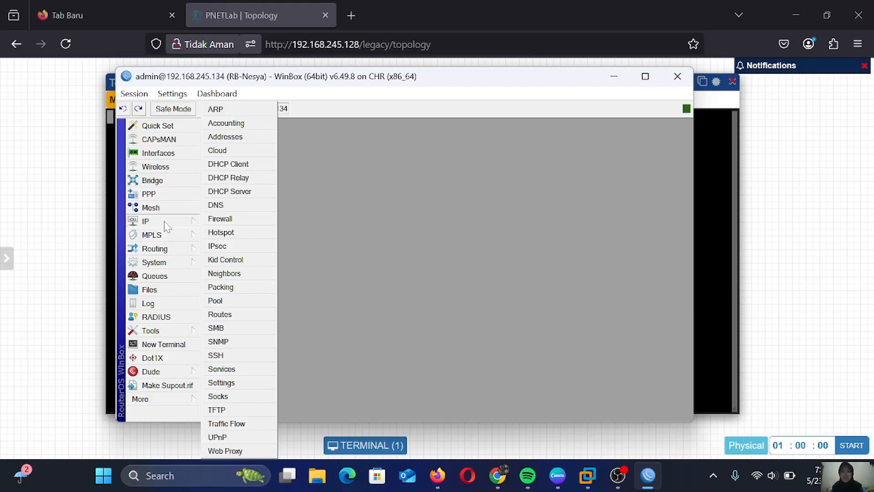
{"action": "left_click", "coordinate": [254, 139]}
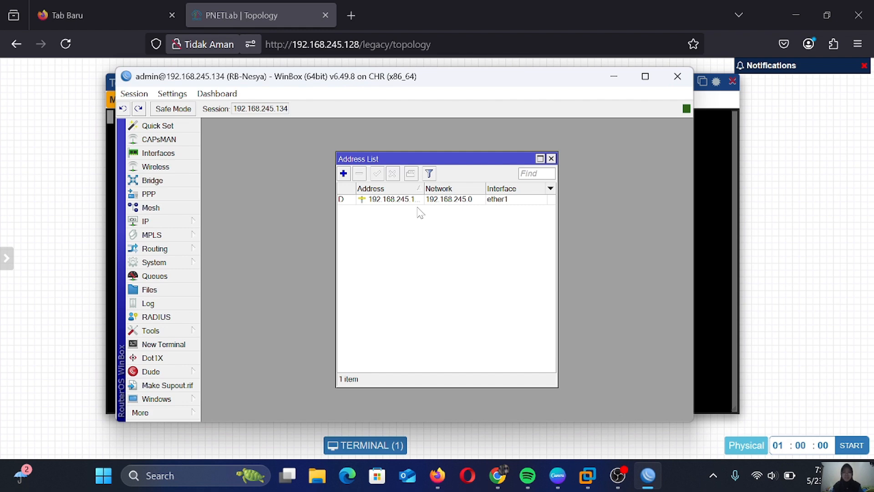
{"action": "left_click", "coordinate": [343, 175]}
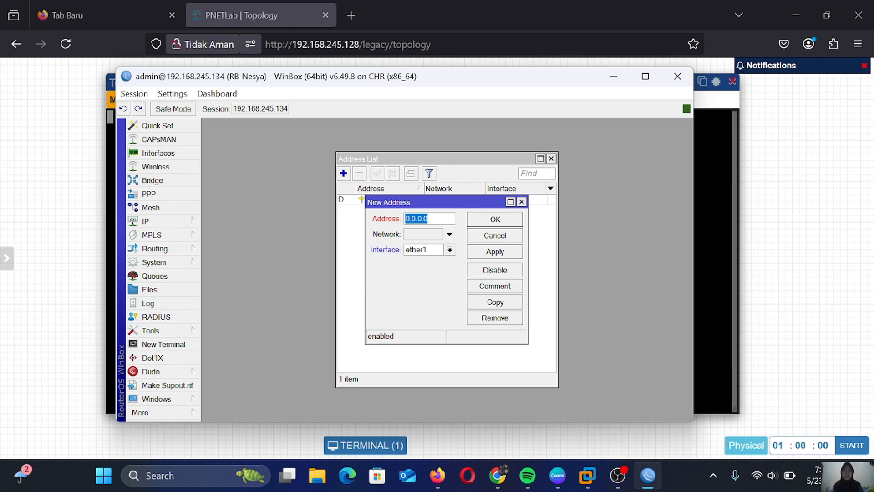
{"action": "key", "text": "BackSpace"}
{"action": "type", "text": "192.168.88.1/24"}
{"action": "left_click", "coordinate": [452, 251]}
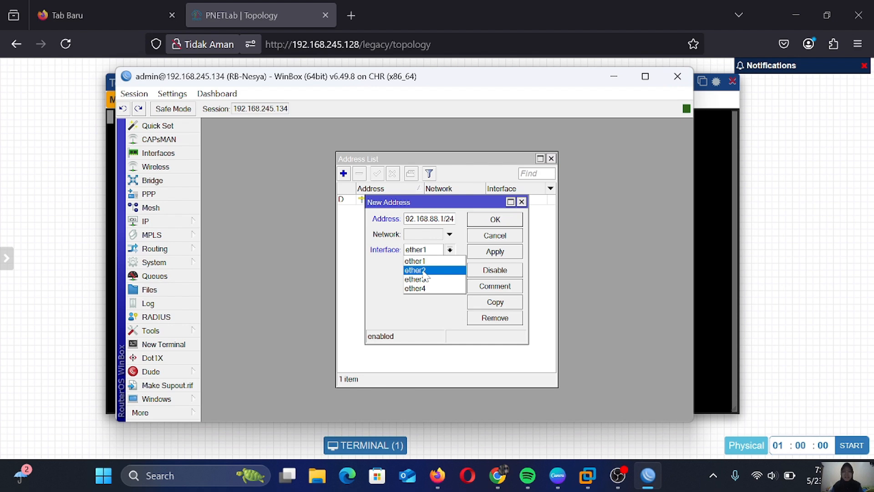
{"action": "left_click", "coordinate": [424, 270]}
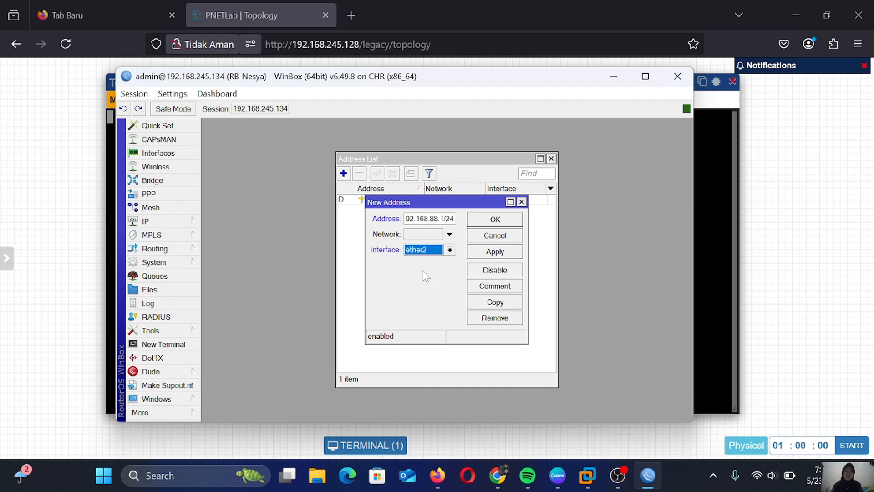
{"action": "left_click", "coordinate": [480, 252]}
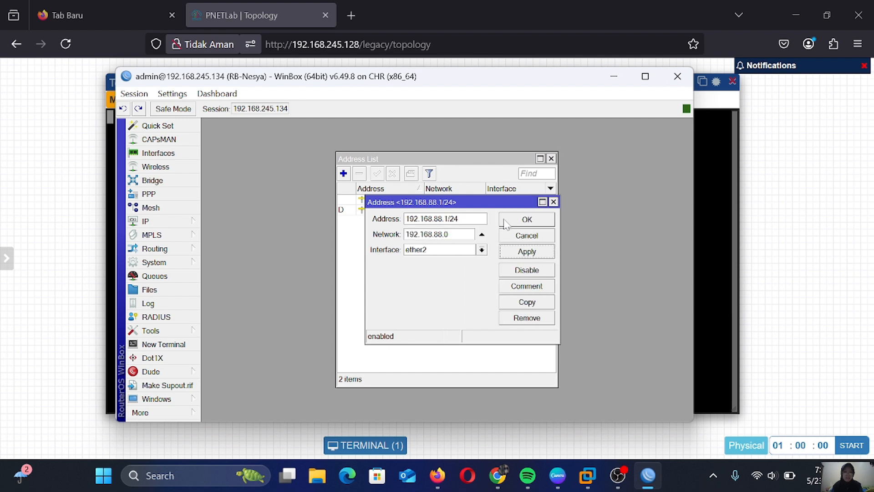
{"action": "left_click", "coordinate": [525, 220]}
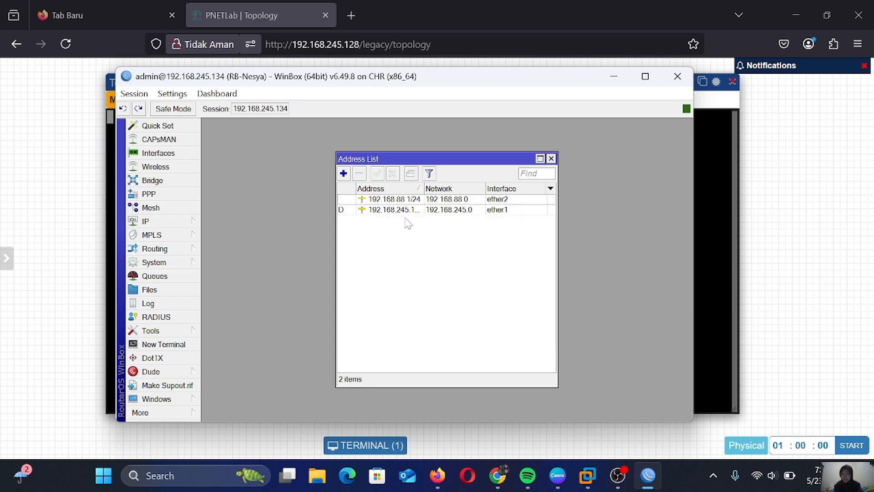
{"action": "left_click", "coordinate": [553, 159]}
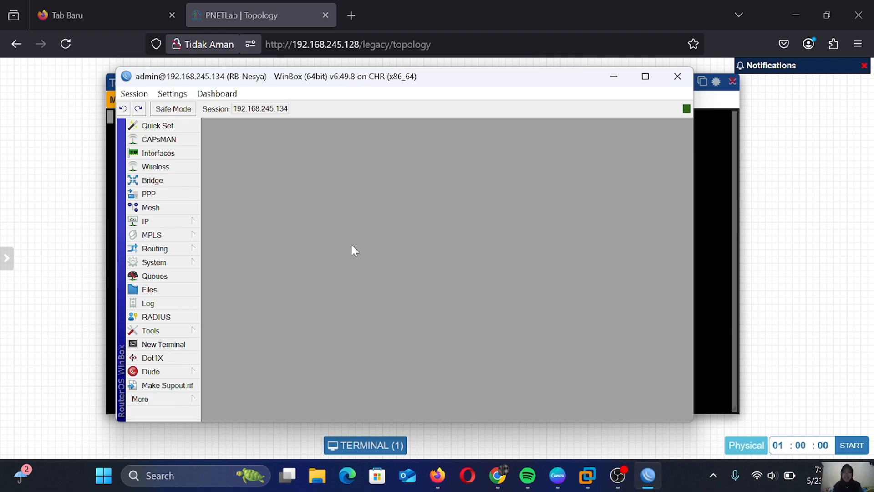
Open a new terminal, skip the password prompt, and enter the /ip address menu
{"action": "left_click", "coordinate": [186, 345]}
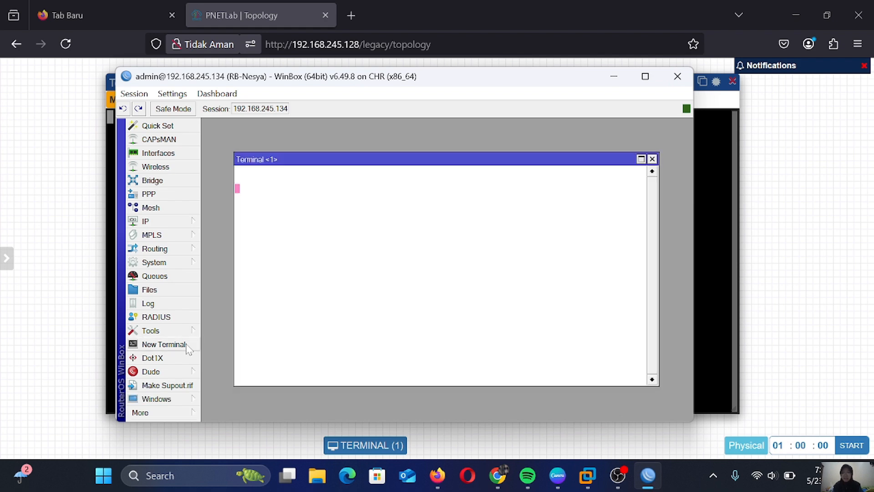
{"action": "key", "text": "ctrl+c"}
{"action": "key", "text": "ctrl+c"}
{"action": "key", "text": "ctrl+c"}
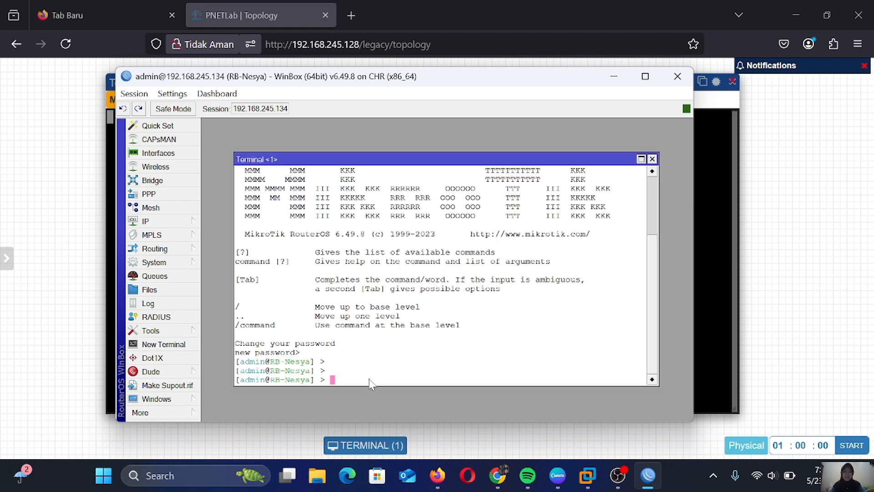
{"action": "type", "text": "ip address"}
{"action": "key", "text": "Return"}
{"action": "key", "text": "ctrl+v"}
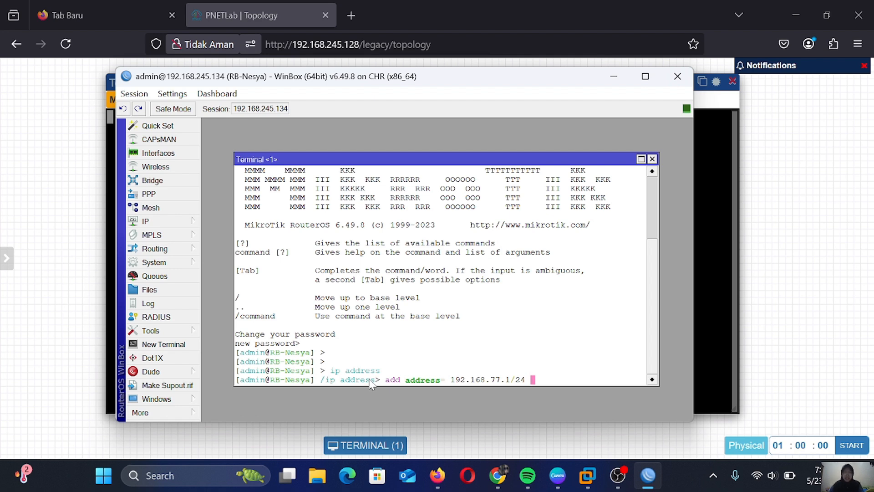
Add 192.168.77.1/24 on interface ether3 and print all three addresses
{"action": "type", "text": "interf"}
{"action": "key", "text": "Tab"}
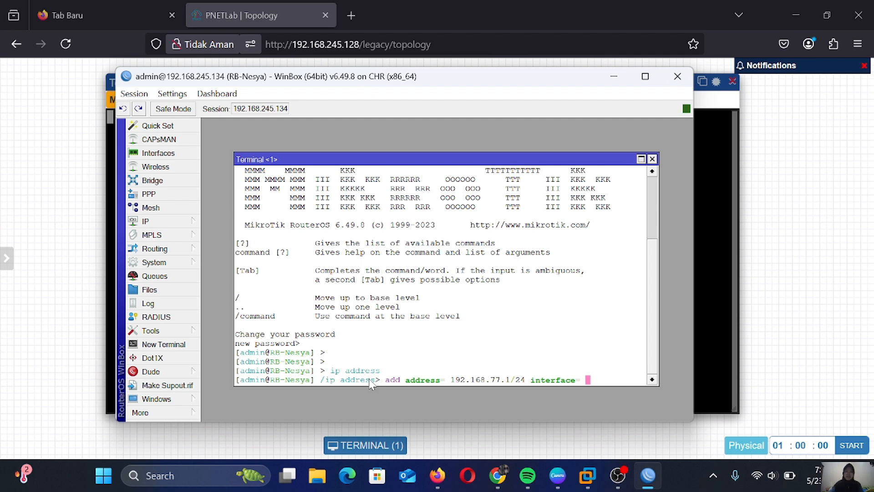
{"action": "type", "text": "ether3"}
{"action": "key", "text": "Return"}
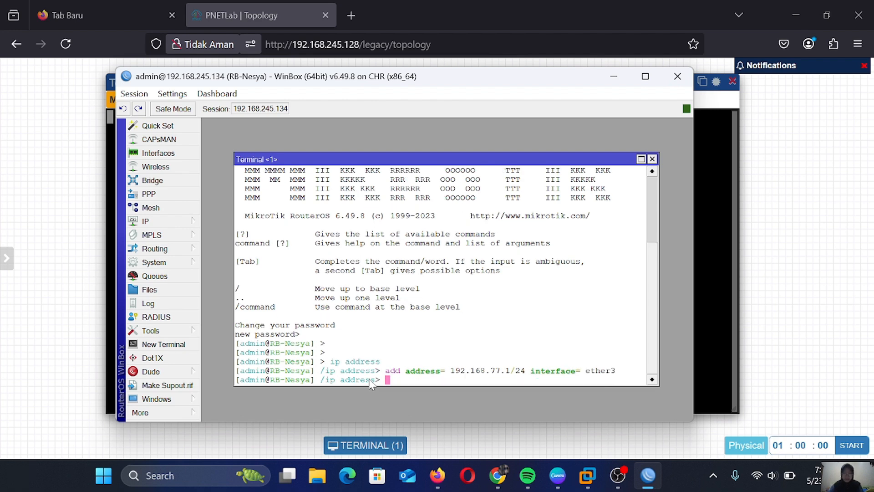
{"action": "type", "text": "print"}
{"action": "key", "text": "Return"}
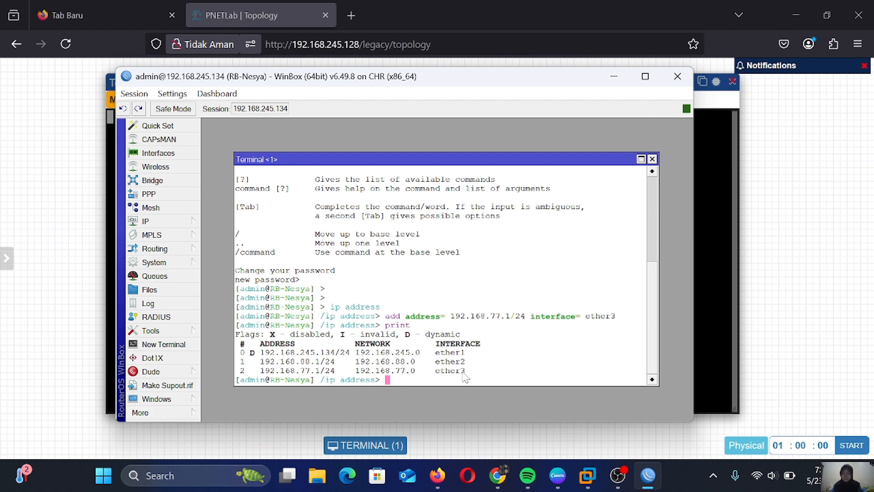
Remove address entry 2 (192.168.77.1/24) and print to confirm only two addresses remain
{"action": "type", "text": "remove"}
{"action": "key", "text": "Tab"}
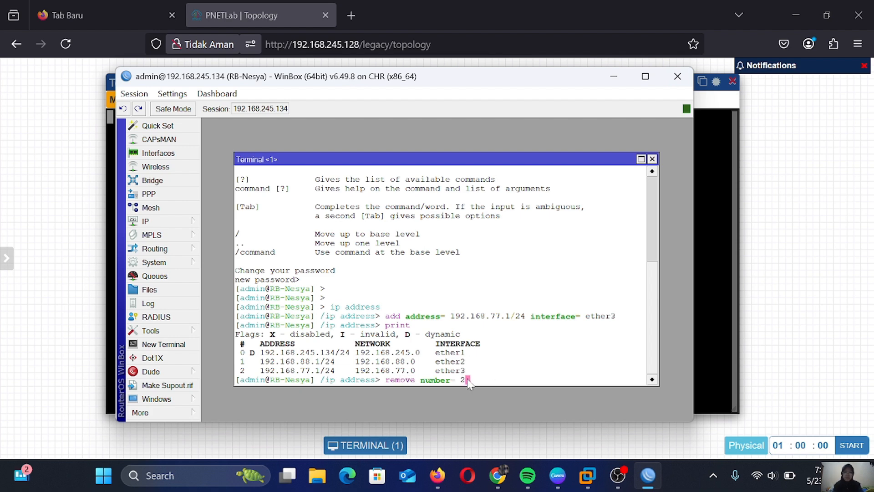
{"action": "type", "text": "2"}
{"action": "key", "text": "Return"}
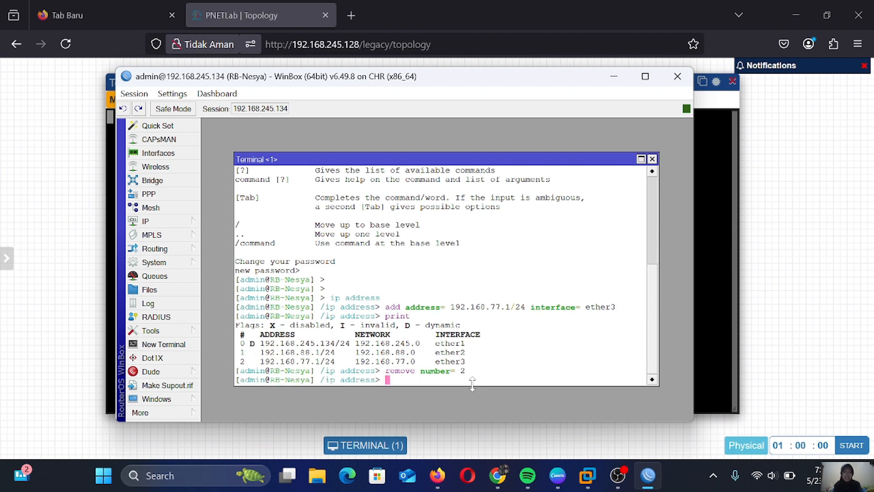
{"action": "type", "text": "print"}
{"action": "key", "text": "Return"}
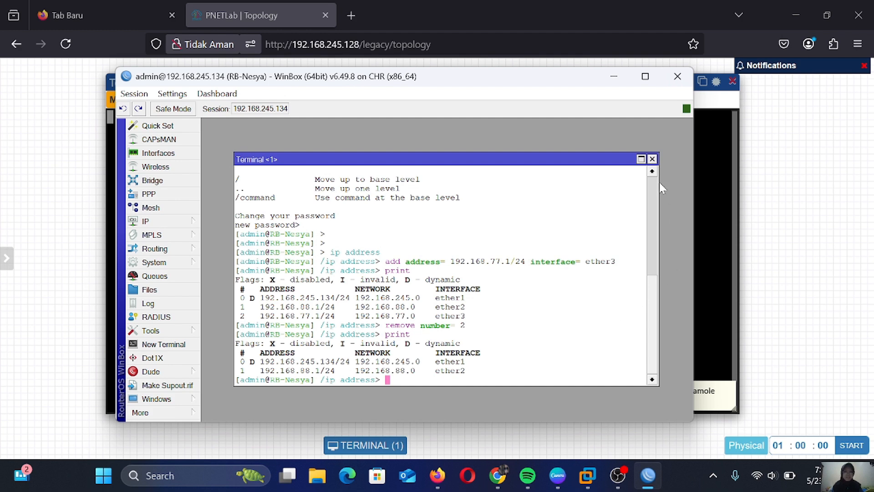
{"action": "left_click", "coordinate": [652, 159]}
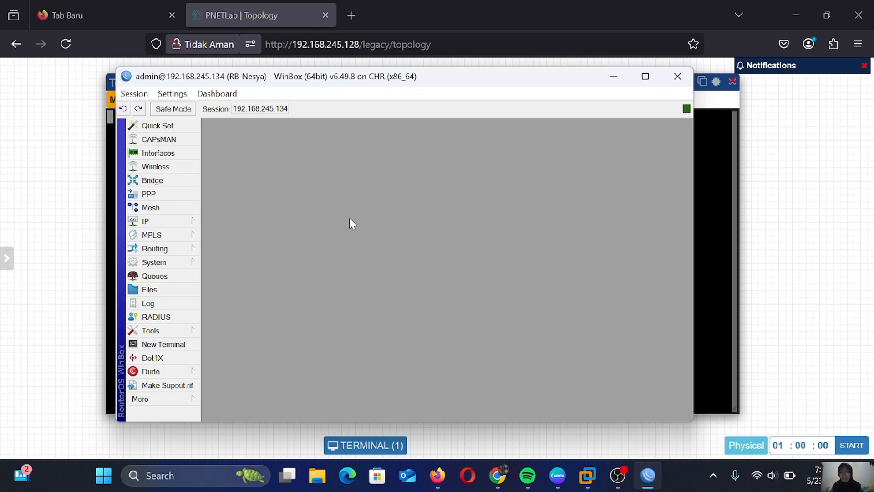
{"action": "left_click", "coordinate": [168, 221]}
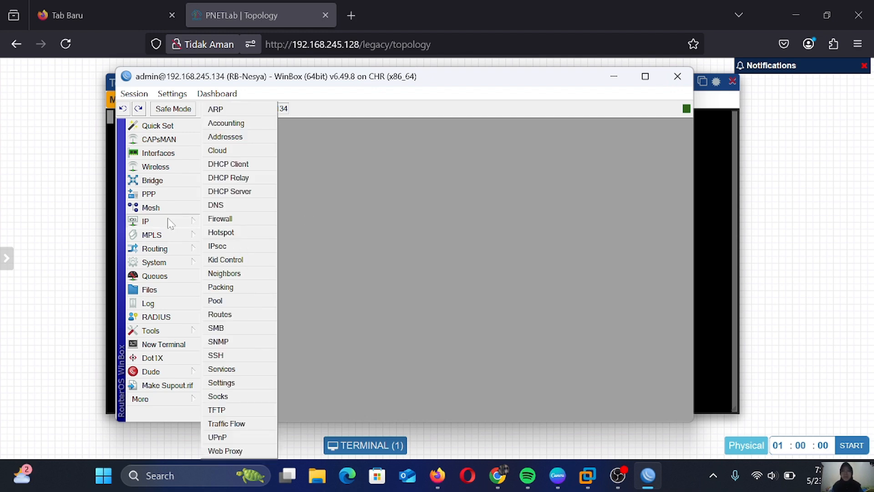
{"action": "left_click", "coordinate": [251, 137]}
{"action": "left_click", "coordinate": [469, 199]}
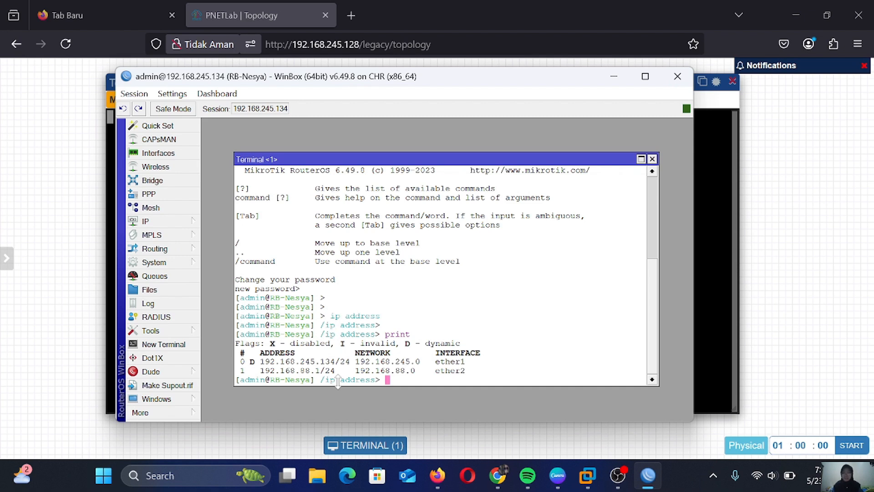
Disable address entry 1 (192.168.88.1/24 on ether2) and print to check its disabled flag
{"action": "type", "text": "disable number 1"}
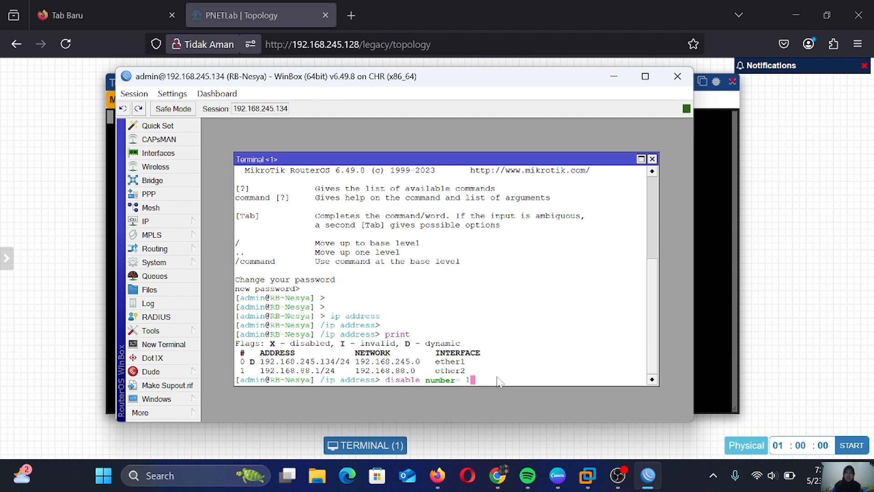
{"action": "key", "text": "Return"}
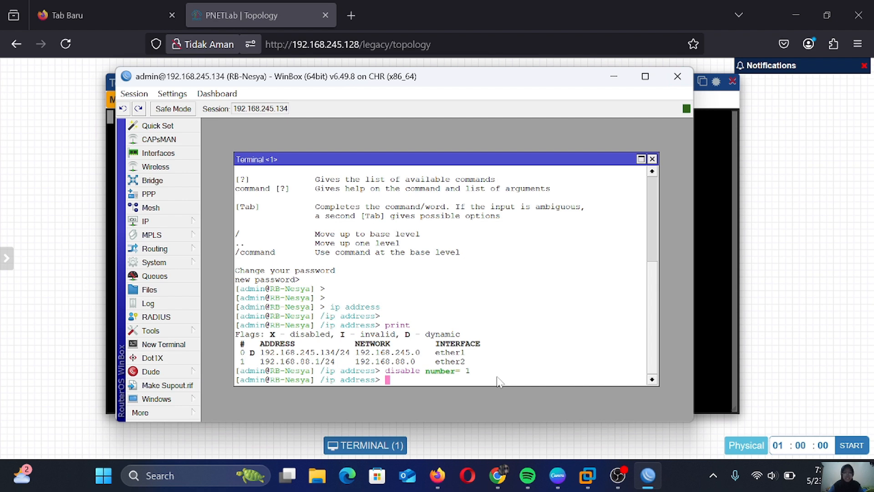
{"action": "type", "text": "print"}
{"action": "key", "text": "Return"}
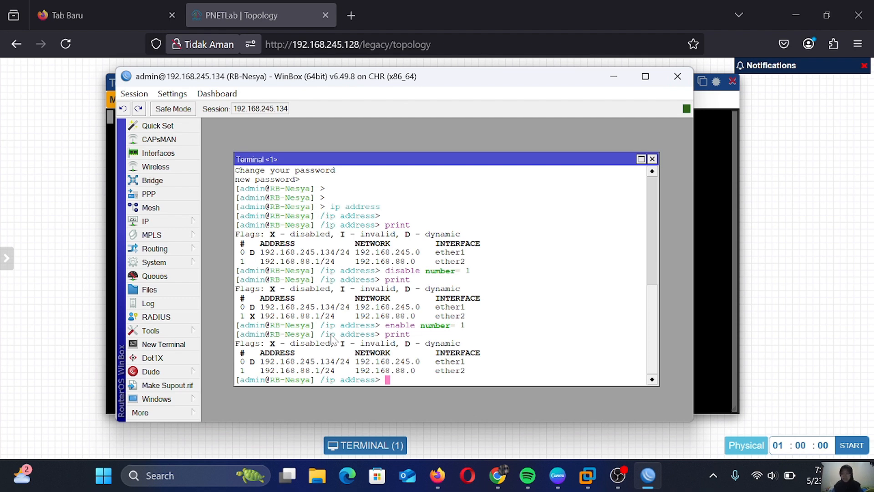
Set address entry 1 to 192.168.99.1/24 and print to verify ether2's new address
{"action": "type", "text": "set number= 1"}
{"action": "key", "text": "Return"}
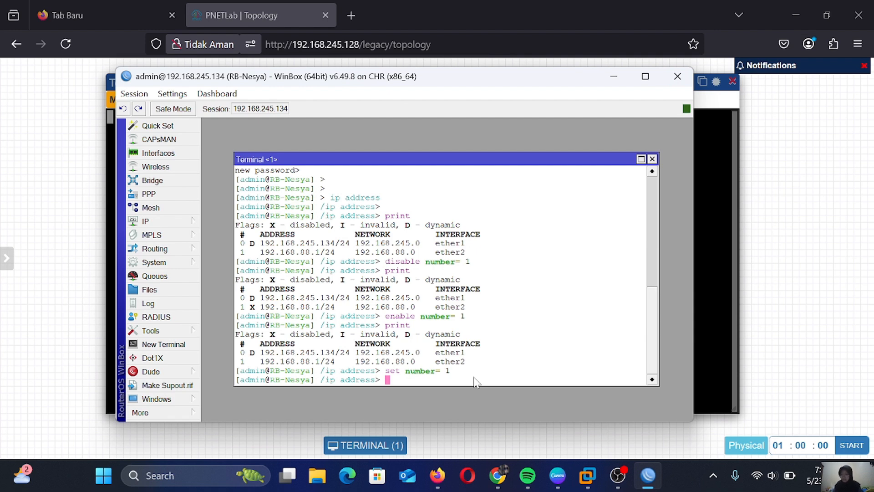
{"action": "type", "text": "set number"}
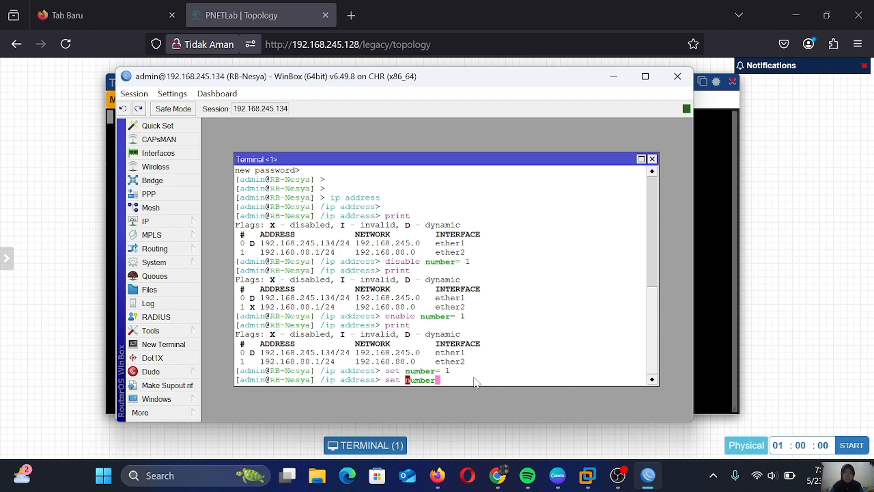
{"action": "type", "text": "= 1"}
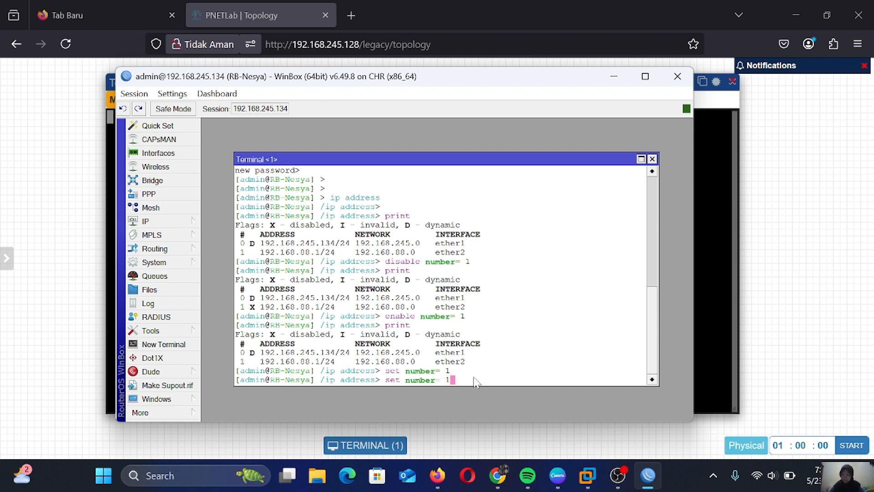
{"action": "type", "text": " address= 192.168.99.1/24"}
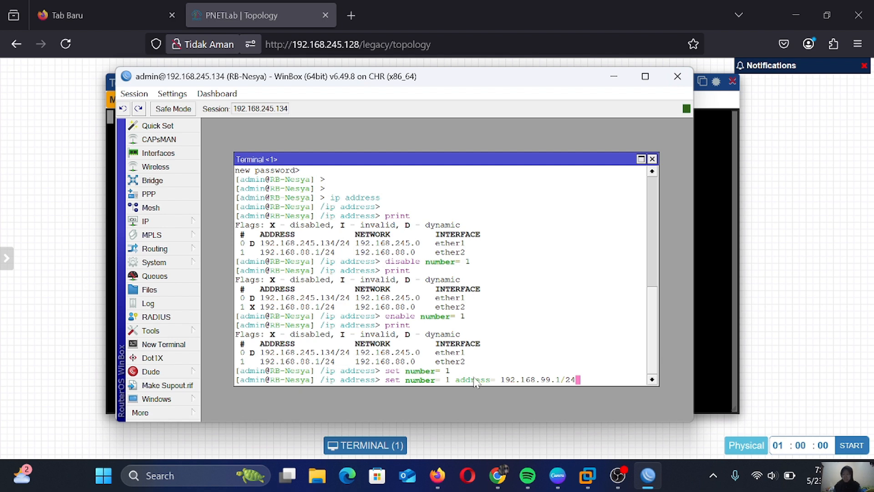
{"action": "key", "text": "Return"}
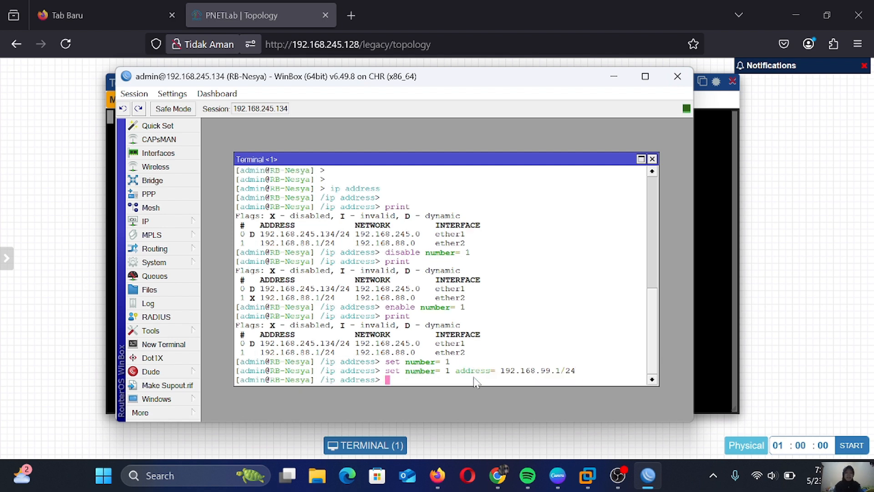
{"action": "type", "text": "print"}
{"action": "key", "text": "Return"}
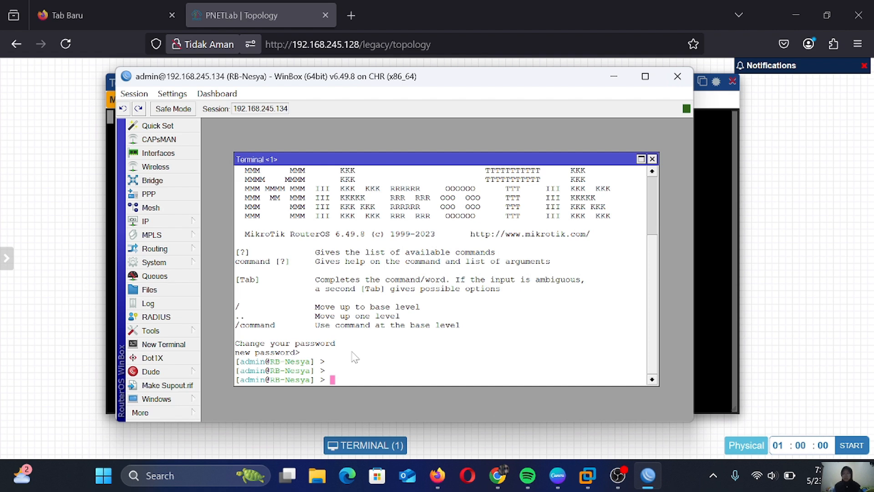
Step into /system and then identity in the terminal, then return to root with '/'
{"action": "type", "text": "cd"}
{"action": "key", "text": "BackSpace"}
{"action": "key", "text": "BackSpace"}
{"action": "type", "text": "/"}
{"action": "type", "text": "system"}
{"action": "key", "text": "Return"}
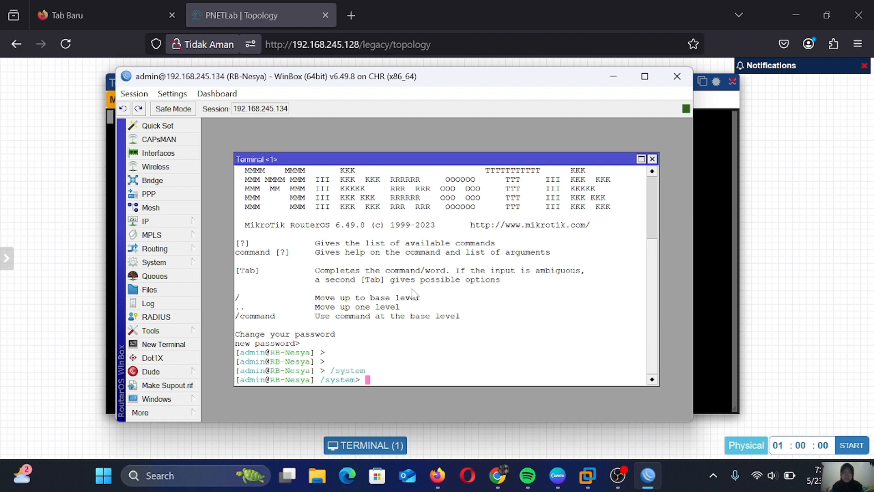
{"action": "type", "text": "identity"}
{"action": "key", "text": "Return"}
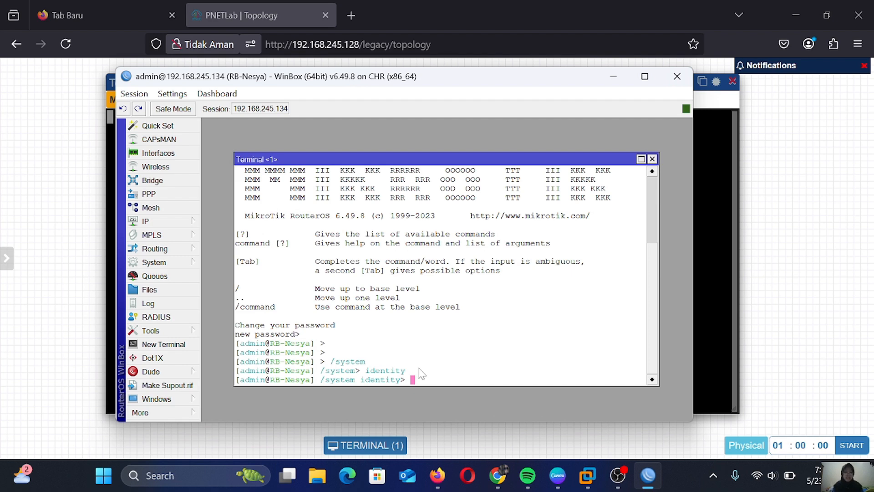
{"action": "type", "text": "/"}
{"action": "key", "text": "Return"}
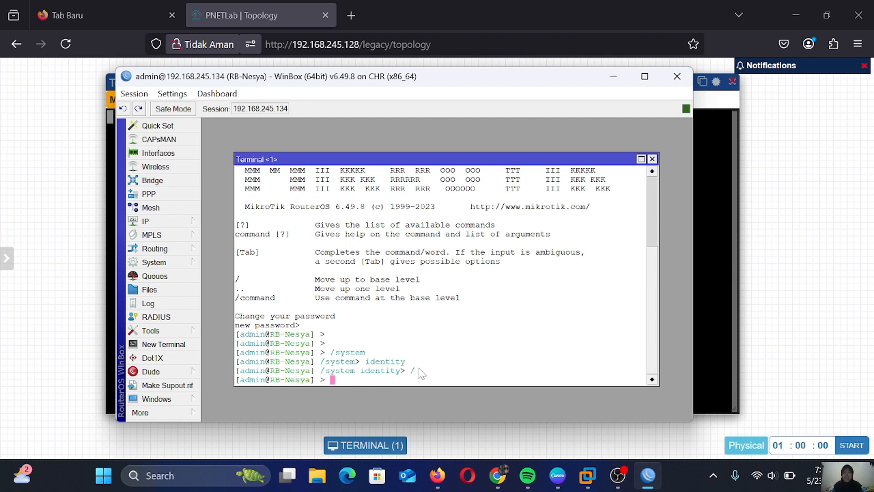
Jump to /system identity, go up to /system with '..', and list its commands with '?'
{"action": "type", "text": "/system identity"}
{"action": "key", "text": "Return"}
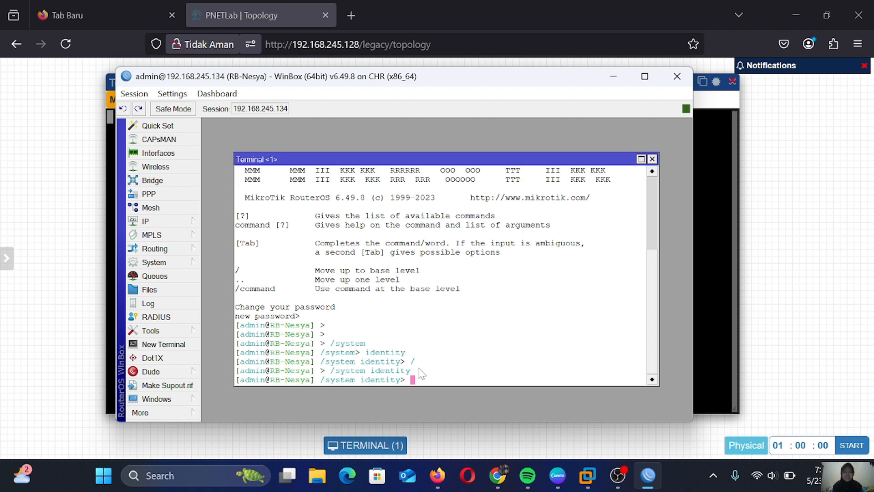
{"action": "type", "text": ".."}
{"action": "key", "text": "Return"}
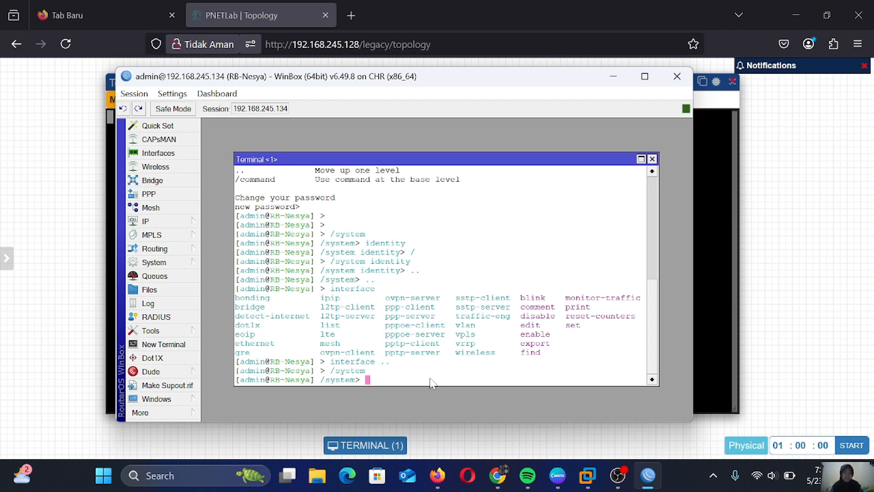
{"action": "key", "text": "question"}
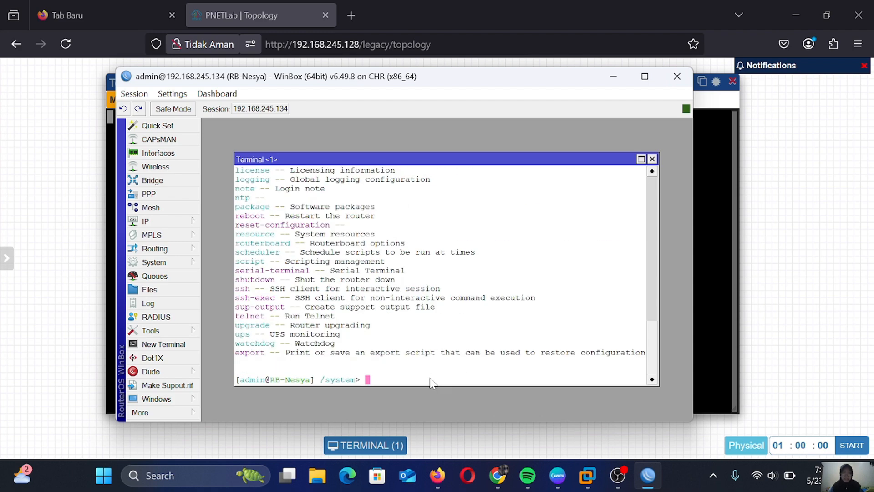
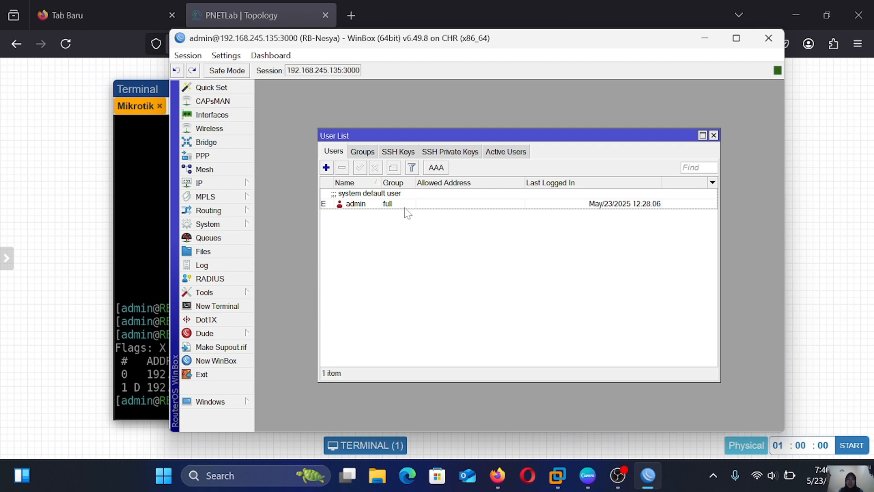
Add a new user named nesya in the full group, allowed from 0.0.0.0/0
{"action": "left_click", "coordinate": [326, 167]}
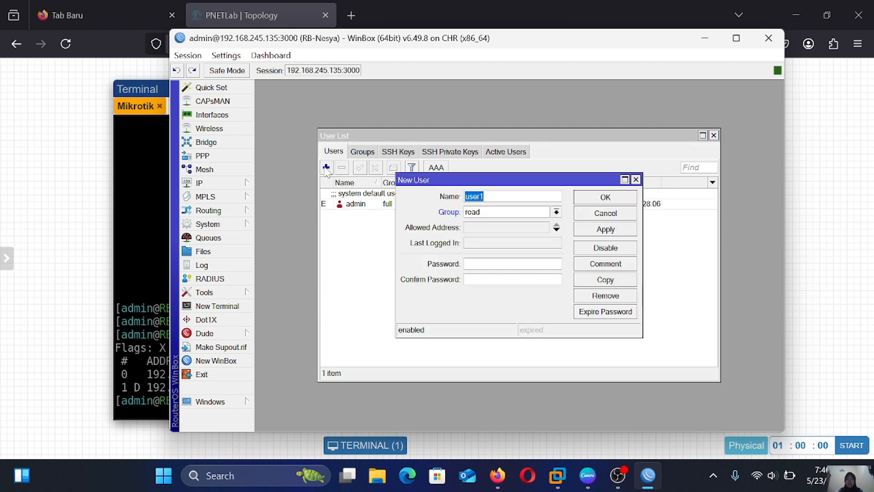
{"action": "key", "text": "BackSpace"}
{"action": "type", "text": "nesya"}
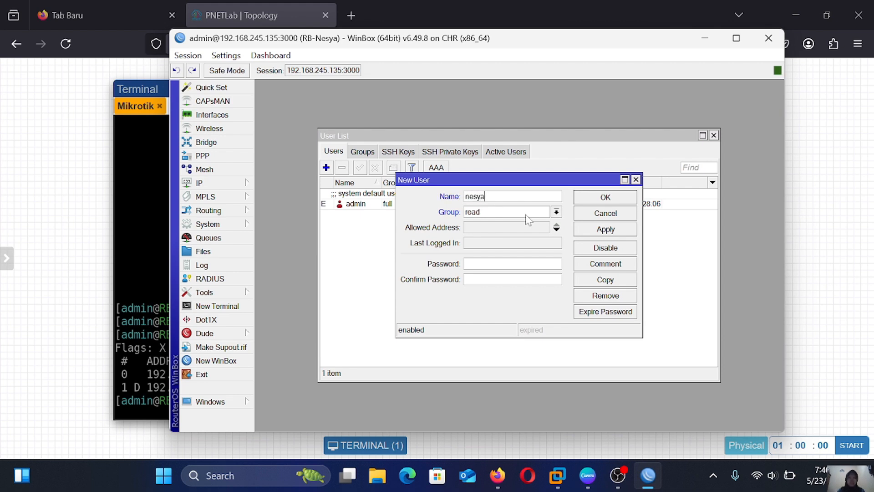
{"action": "left_click", "coordinate": [556, 212]}
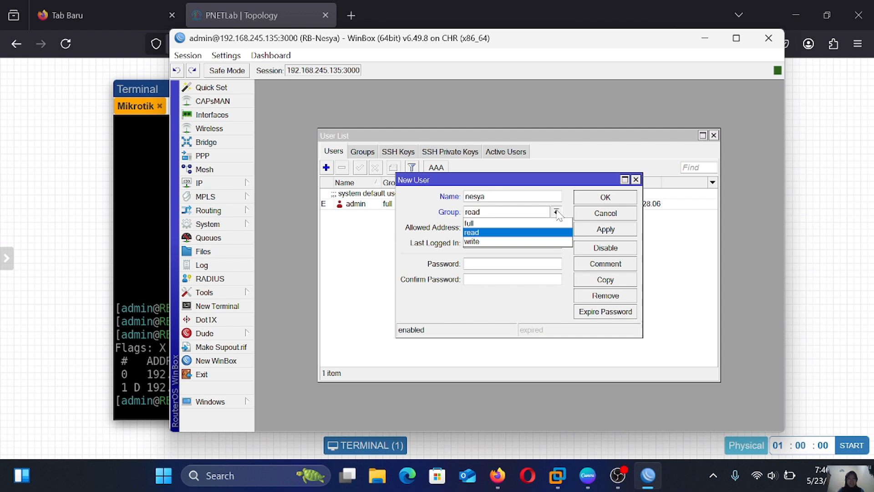
{"action": "left_click", "coordinate": [531, 223]}
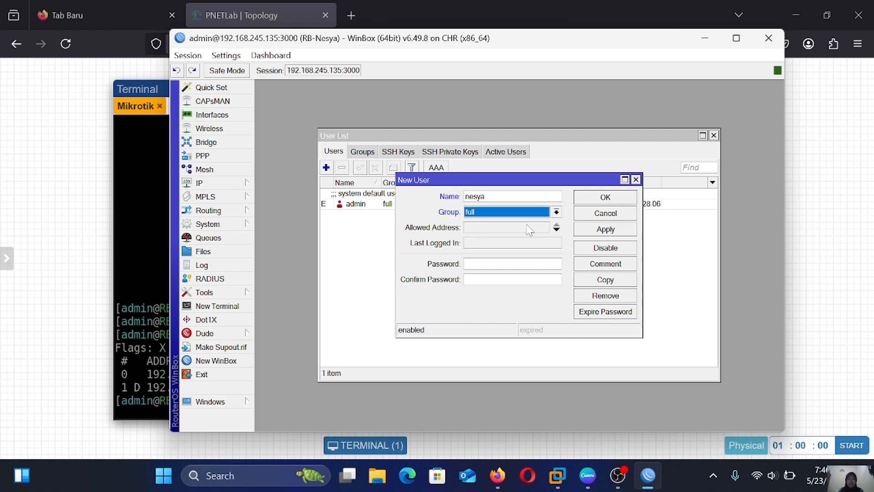
{"action": "left_click", "coordinate": [531, 228]}
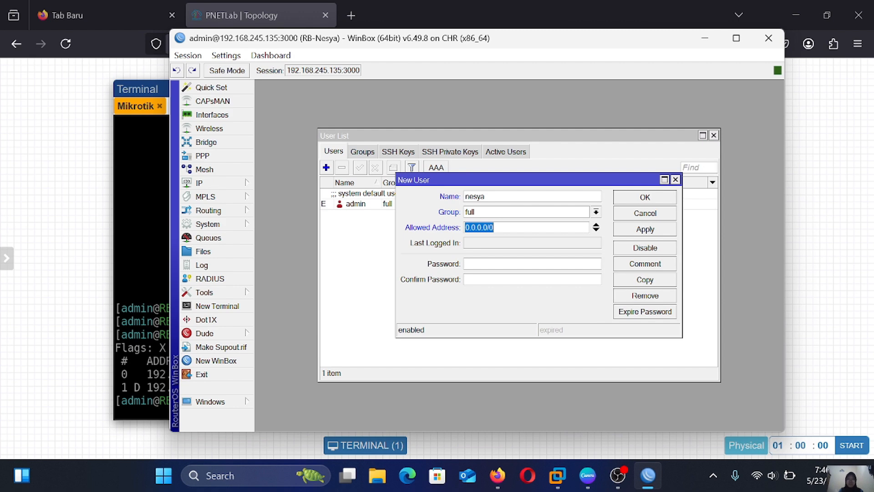
Set and confirm nesya's password, then apply and save the user
{"action": "key", "text": "Tab"}
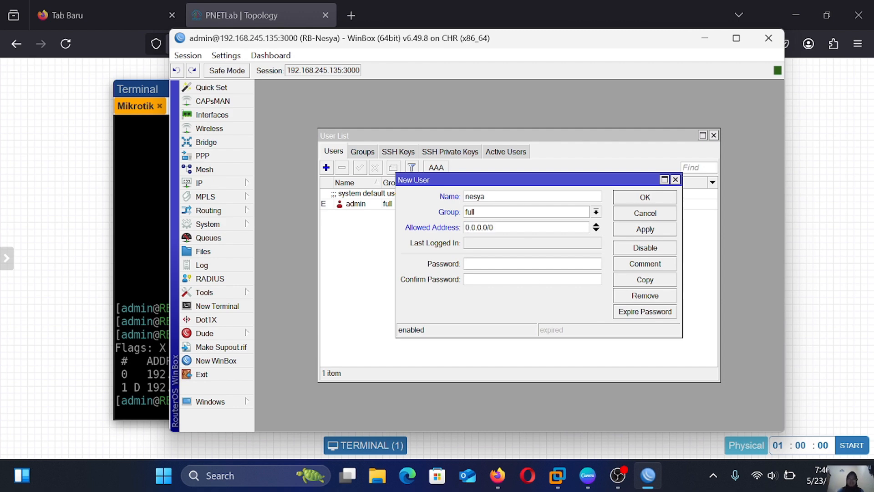
{"action": "type", "text": "123"}
{"action": "key", "text": "Tab"}
{"action": "type", "text": "123"}
{"action": "left_click", "coordinate": [658, 230]}
{"action": "left_click", "coordinate": [664, 201]}
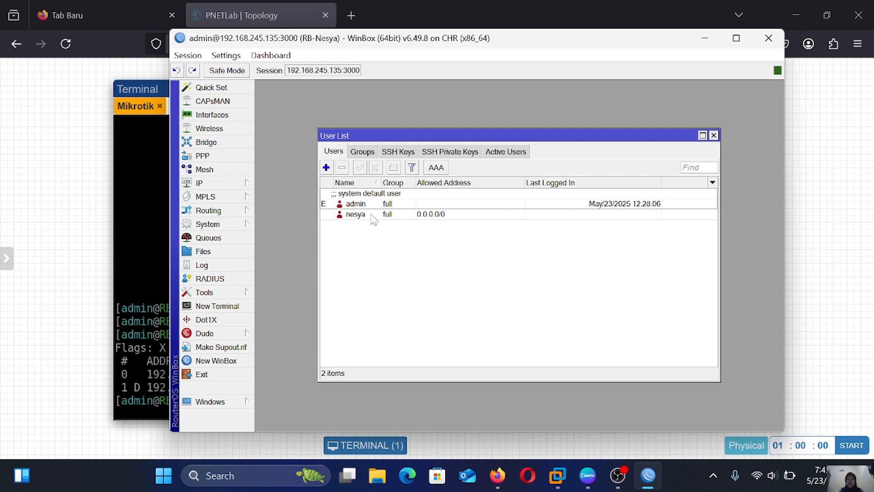
Disable the default admin account and close the User List
{"action": "left_click", "coordinate": [379, 206]}
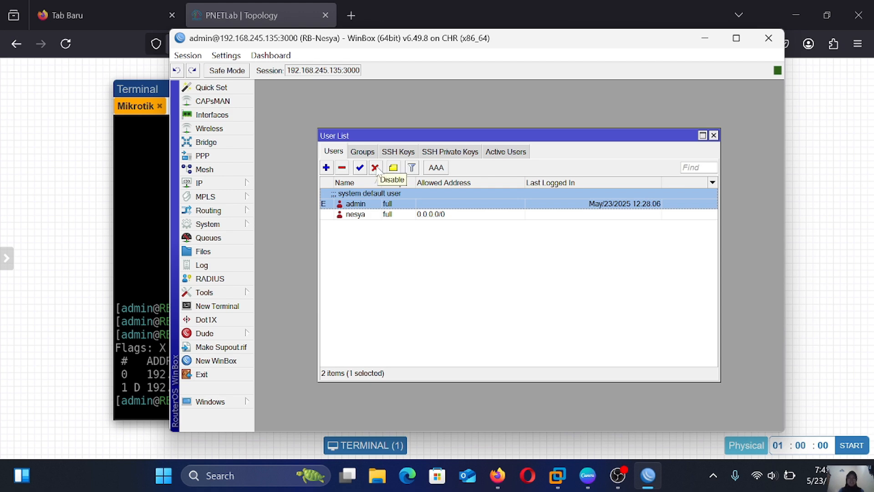
{"action": "left_click", "coordinate": [376, 168]}
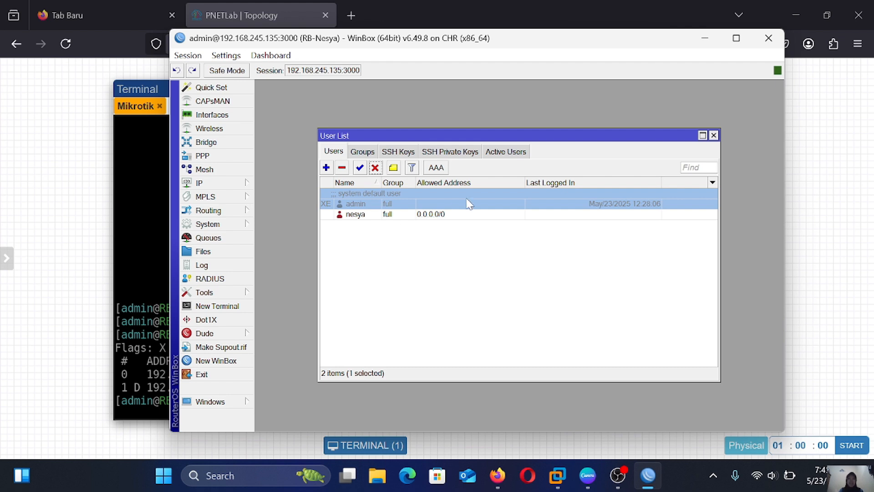
{"action": "left_click", "coordinate": [713, 135]}
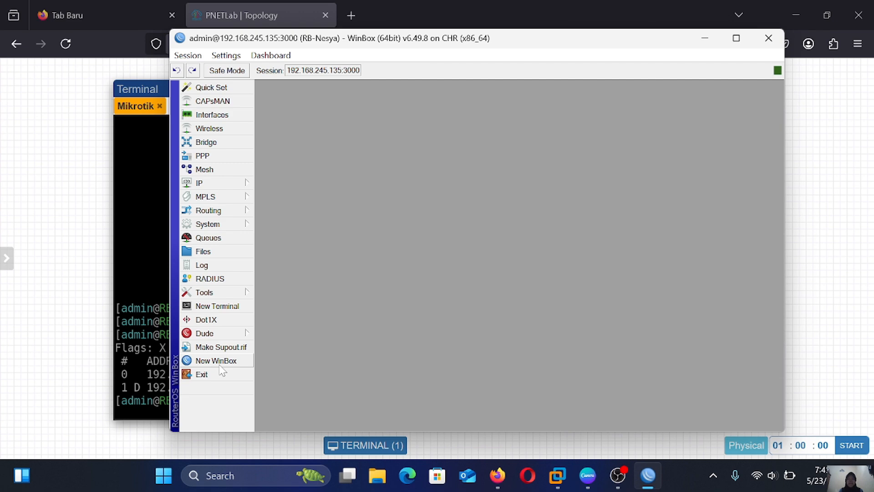
Start a new WinBox session and log in to RB-Nesya as nesya with its password
{"action": "left_click", "coordinate": [226, 361]}
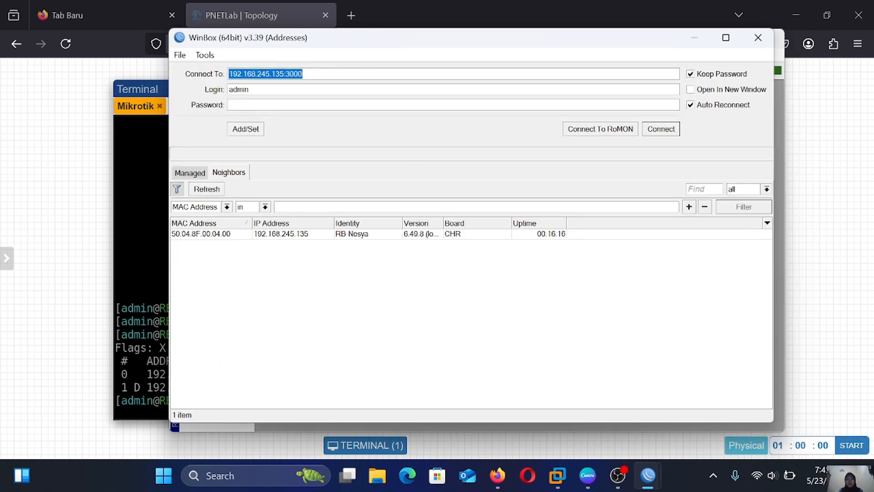
{"action": "left_click", "coordinate": [249, 89]}
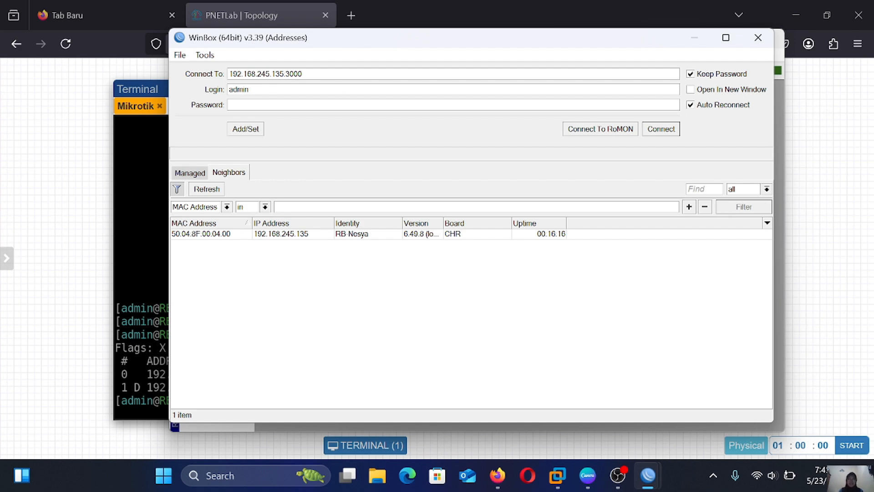
{"action": "key", "text": "BackSpace"}
{"action": "key", "text": "BackSpace"}
{"action": "key", "text": "BackSpace"}
{"action": "key", "text": "BackSpace"}
{"action": "key", "text": "BackSpace"}
{"action": "type", "text": "nesya"}
{"action": "key", "text": "Tab"}
{"action": "type", "text": "***"}
{"action": "left_click", "coordinate": [674, 132]}
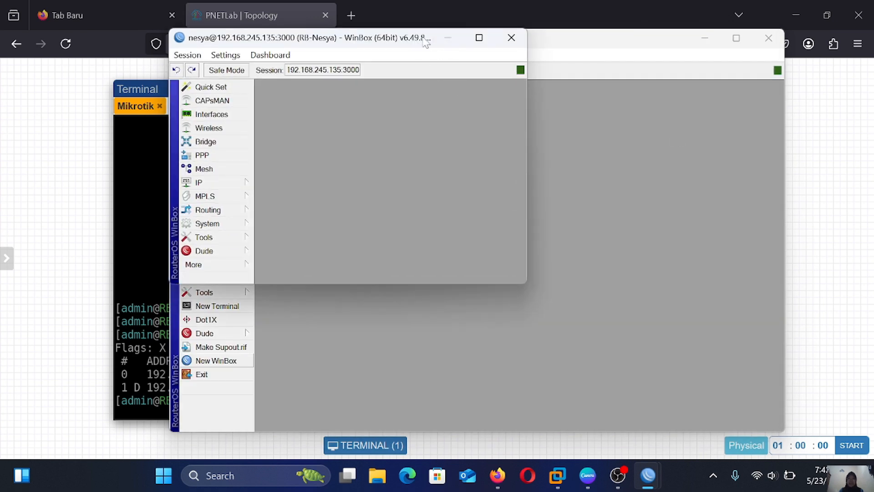
Add a read-group user nesya2 with a password, allowed from 0.0.0.0/0
{"action": "left_click_drag", "start_coordinate": [426, 40], "coordinate": [495, 69]}
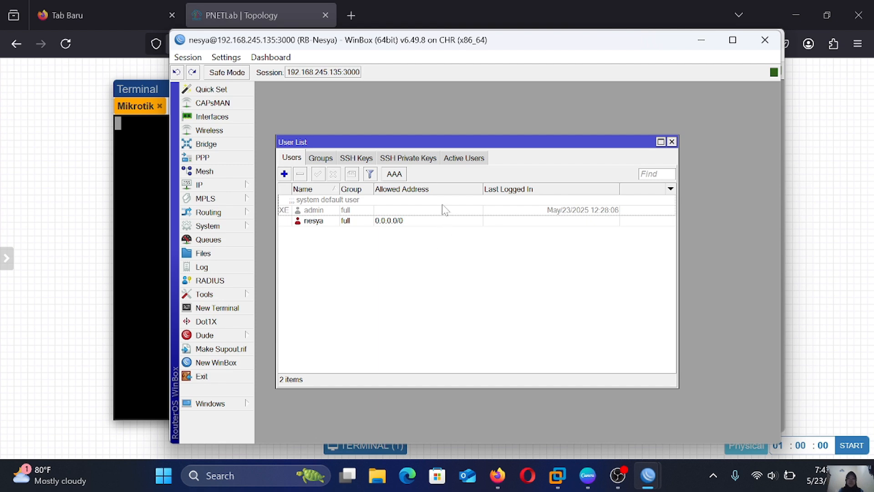
{"action": "left_click", "coordinate": [284, 174]}
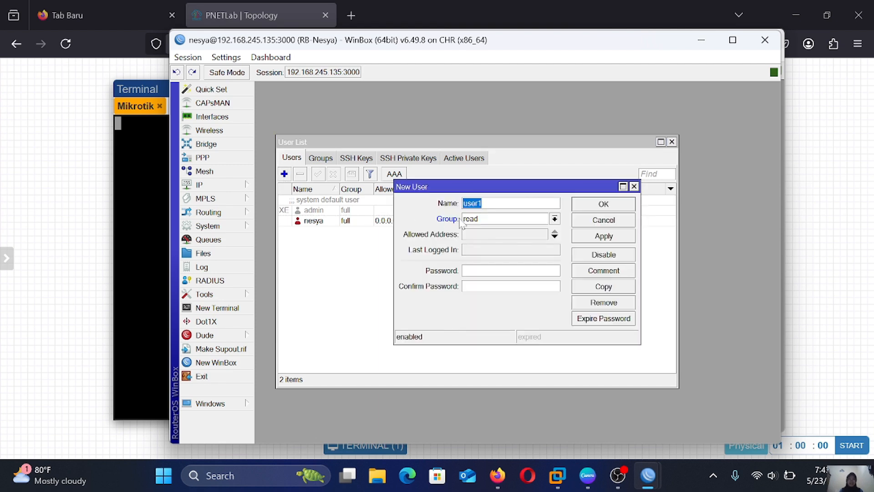
{"action": "left_click", "coordinate": [554, 219]}
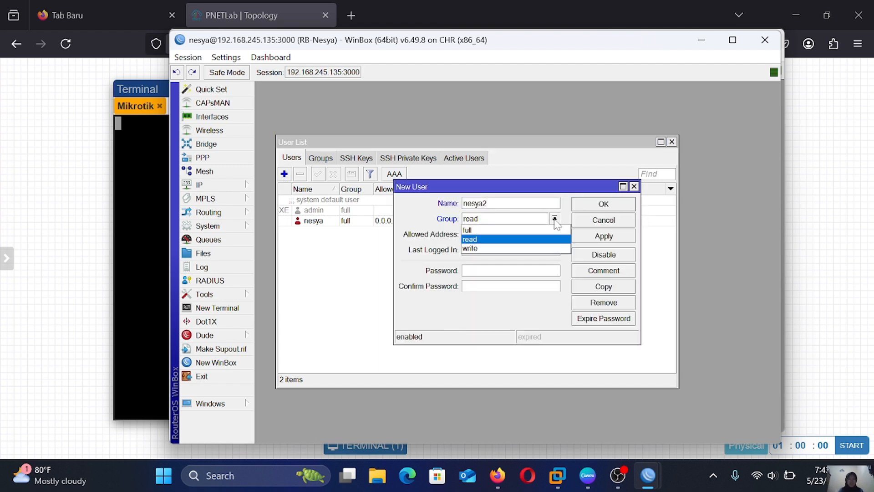
{"action": "left_click", "coordinate": [522, 239]}
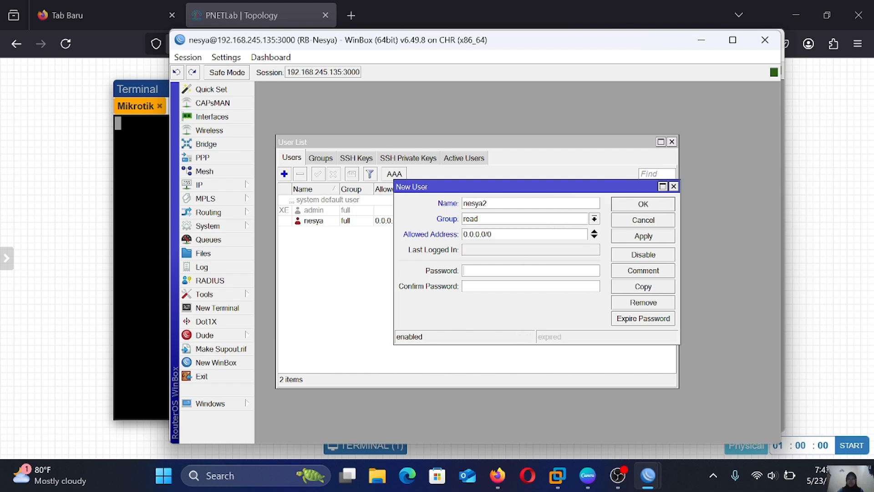
{"action": "type", "text": "****"}
{"action": "key", "text": "Return"}
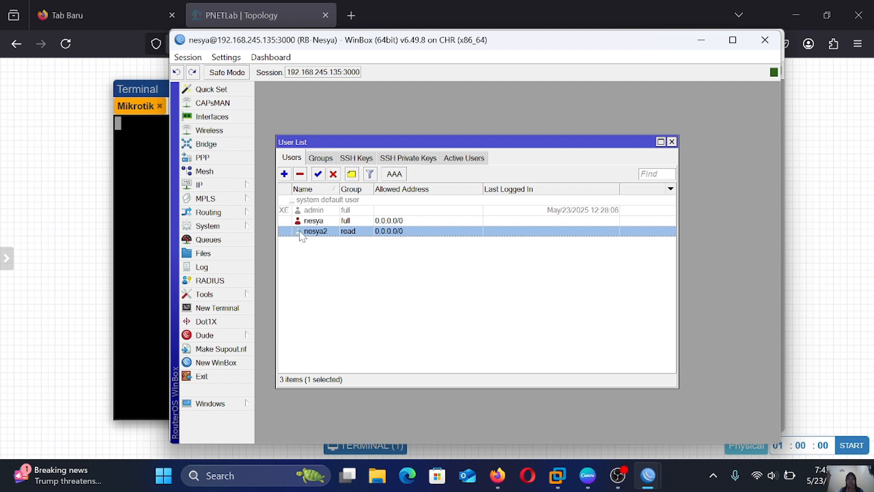
Start another WinBox session and log in as the read user nesya2 with its password
{"action": "left_click", "coordinate": [237, 367]}
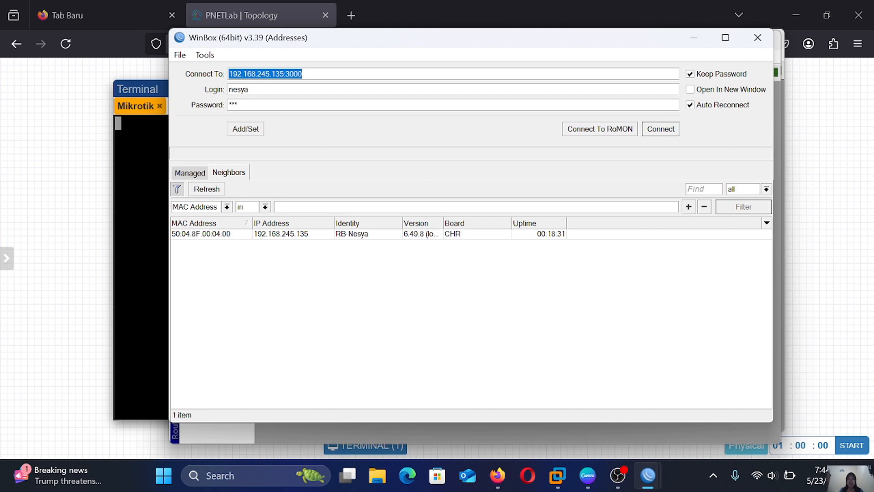
{"action": "key", "text": "Tab"}
{"action": "type", "text": "2"}
{"action": "key", "text": "Tab"}
{"action": "type", "text": "****"}
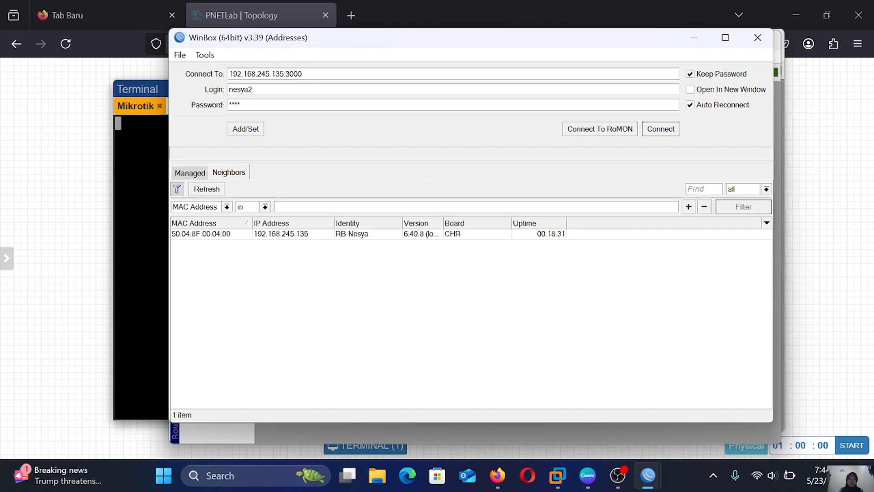
{"action": "left_click", "coordinate": [662, 131]}
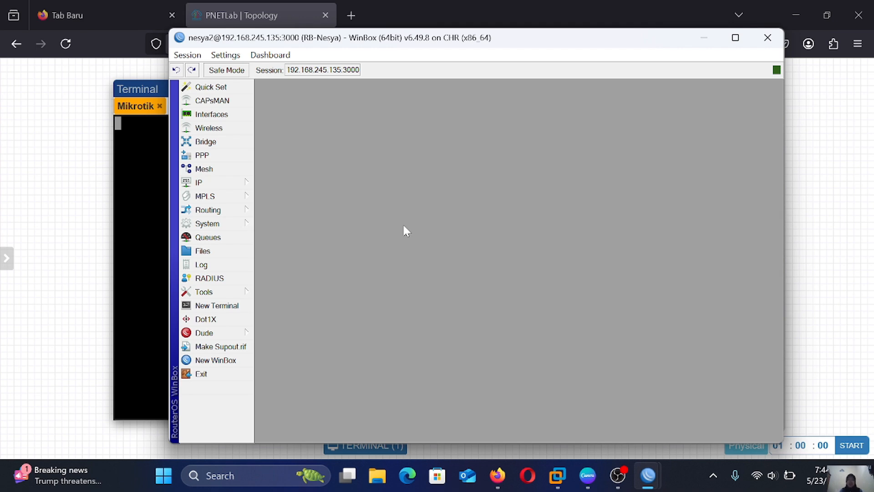
View the IP > Addresses list from the read-only nesya2 session
{"action": "left_click", "coordinate": [223, 184]}
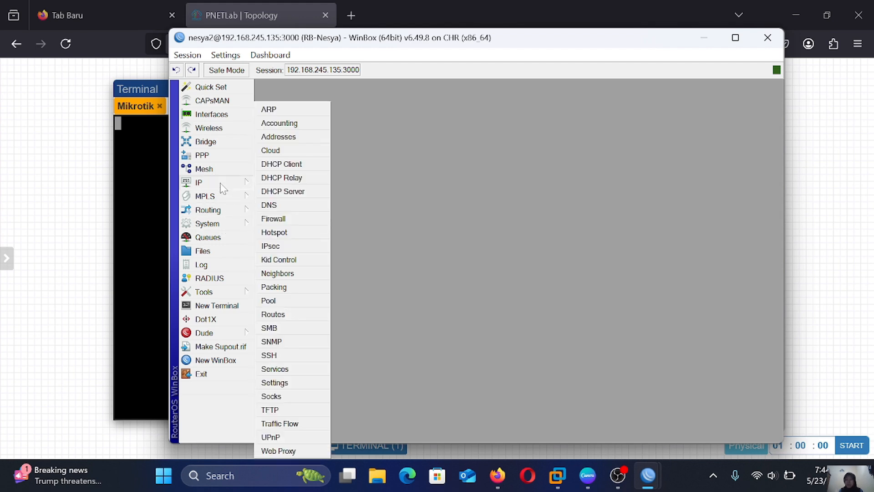
{"action": "left_click", "coordinate": [294, 136]}
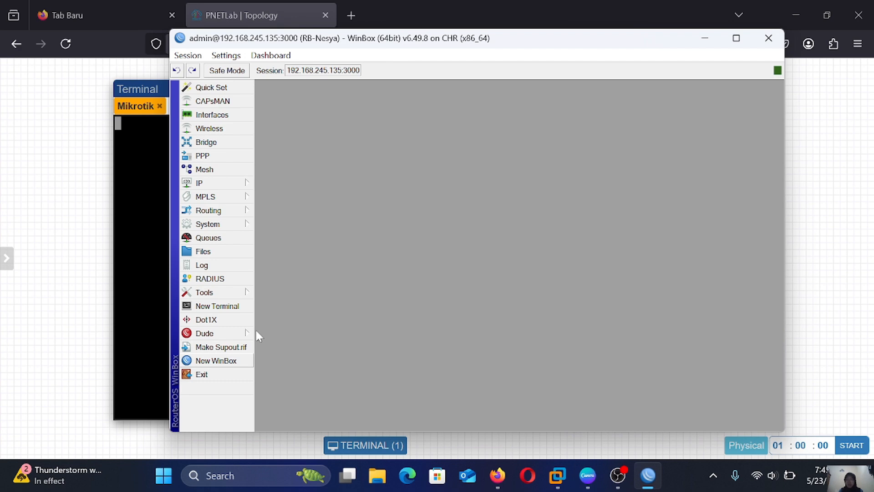
Under System > Users, add user nesya3 in the write group with a password
{"action": "left_click", "coordinate": [196, 228]}
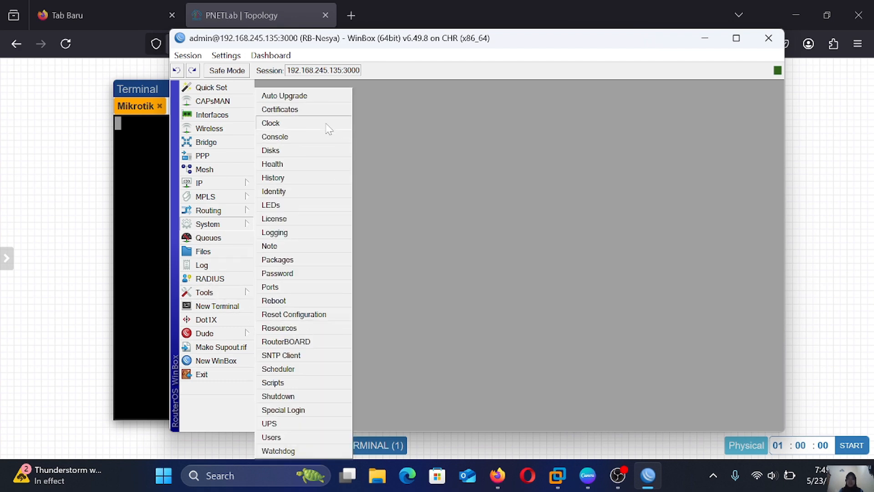
{"action": "left_click", "coordinate": [289, 437]}
{"action": "left_click", "coordinate": [326, 167]}
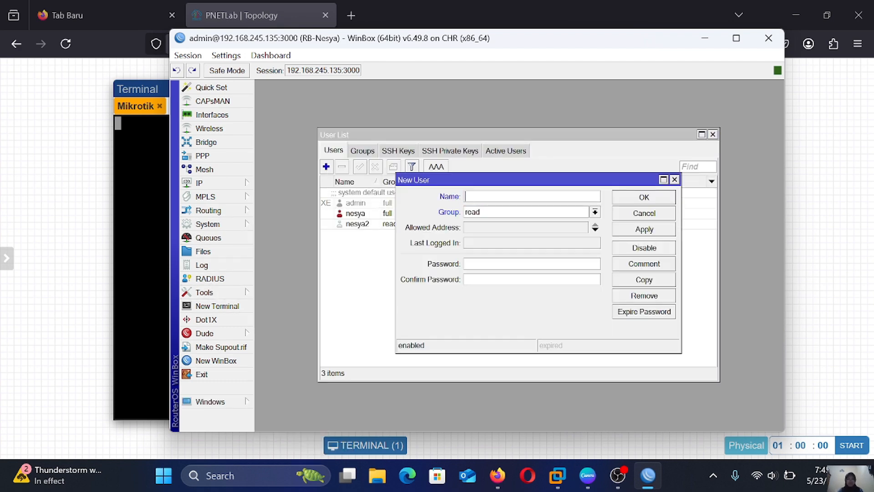
{"action": "type", "text": "nesya3"}
{"action": "left_click", "coordinate": [595, 213]}
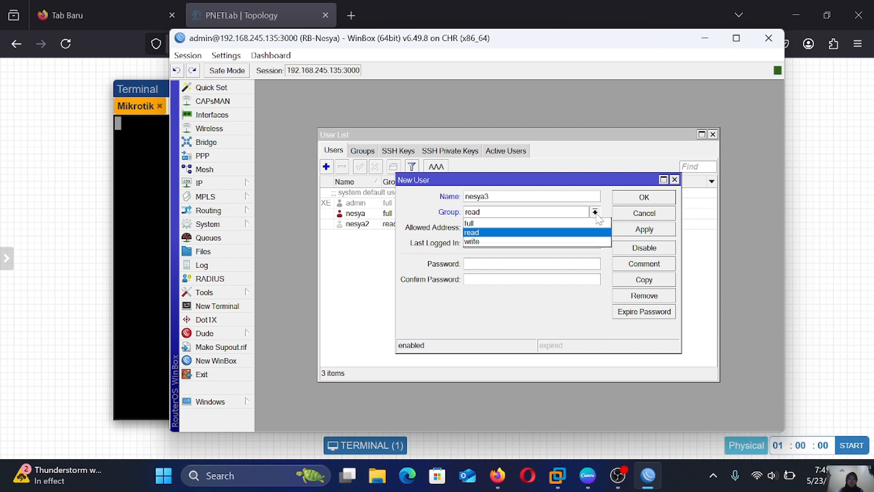
{"action": "left_click", "coordinate": [573, 241]}
{"action": "left_click", "coordinate": [539, 263]}
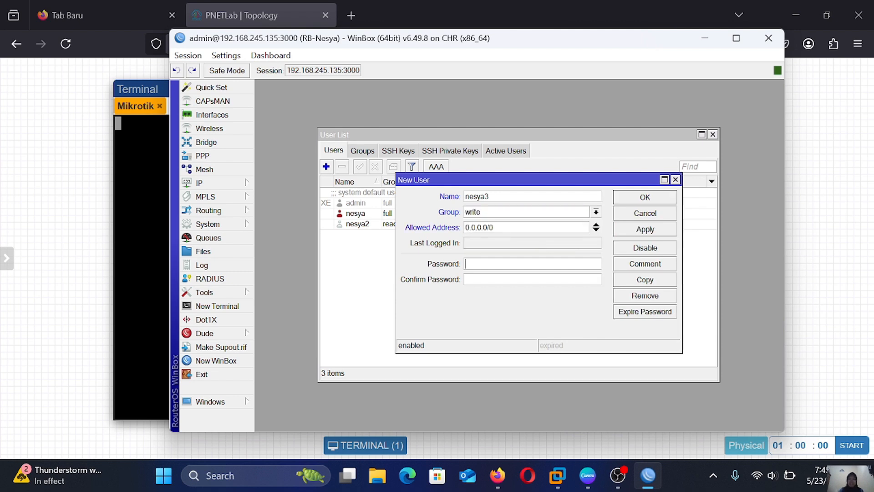
{"action": "type", "text": "1234"}
{"action": "key", "text": "Return"}
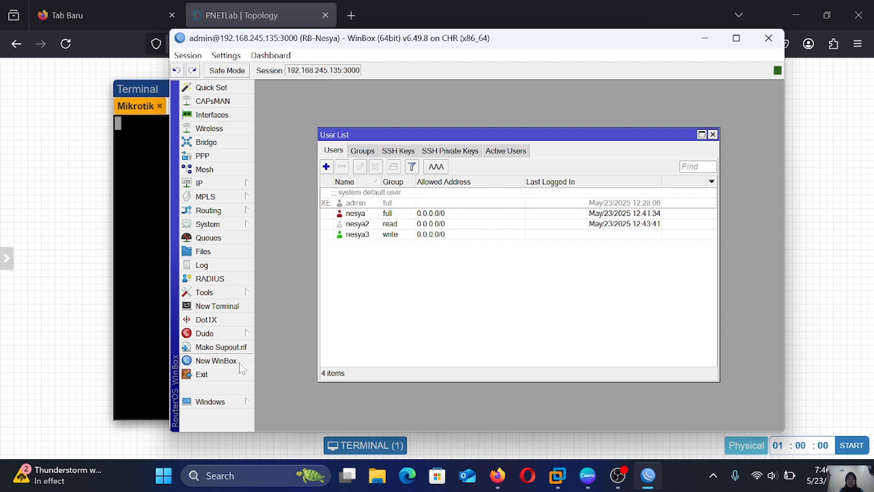
{"action": "left_click", "coordinate": [215, 361]}
Log in to a new WinBox session as the write user nesya3 with its password
{"action": "left_click", "coordinate": [252, 89]}
{"action": "key", "text": "BackSpace"}
{"action": "type", "text": "3"}
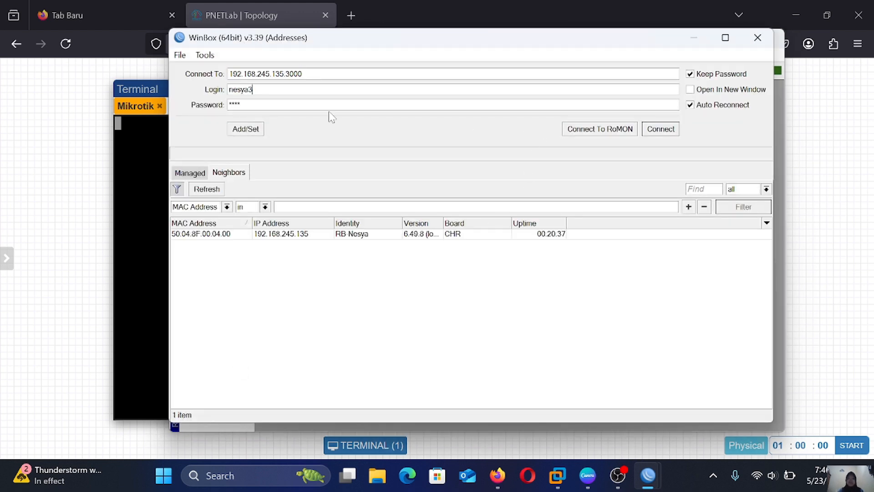
{"action": "key", "text": "Tab"}
{"action": "type", "text": "1234"}
{"action": "left_click", "coordinate": [658, 129]}
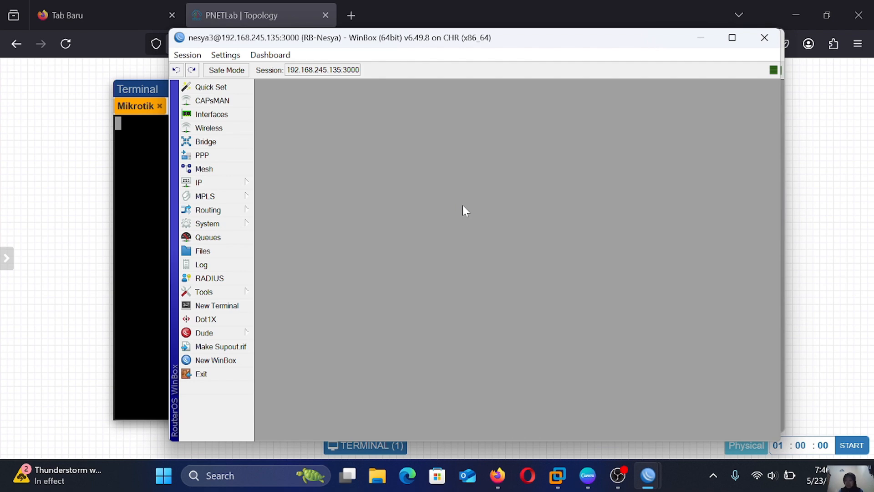
Check the user list, then view the IP Address List showing two addresses
{"action": "left_click", "coordinate": [228, 225]}
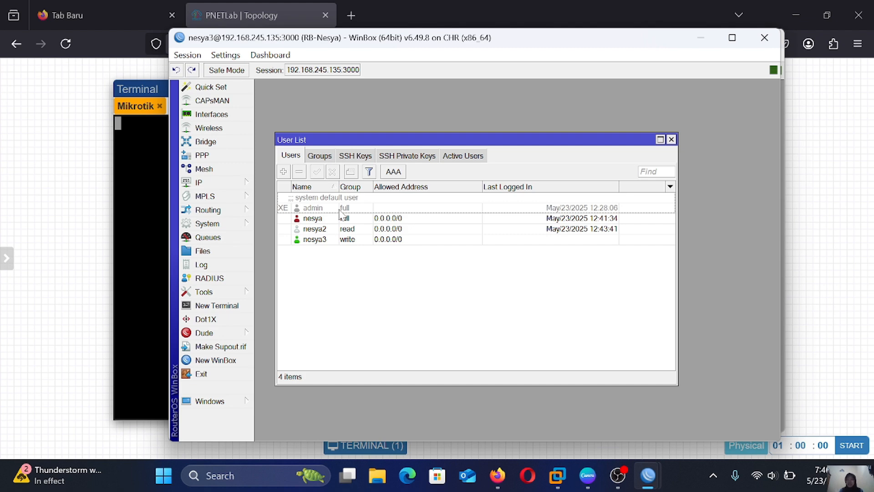
{"action": "left_click", "coordinate": [671, 139]}
{"action": "mouse_move", "coordinate": [220, 182]}
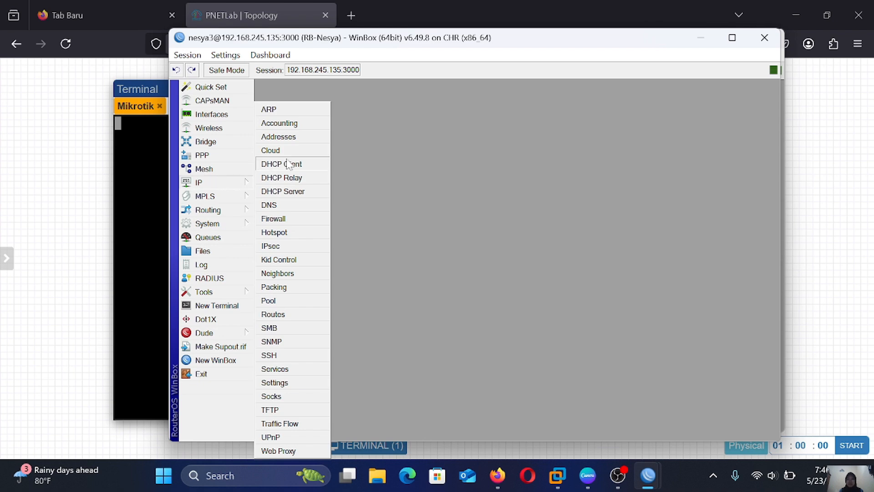
{"action": "left_click", "coordinate": [315, 137]}
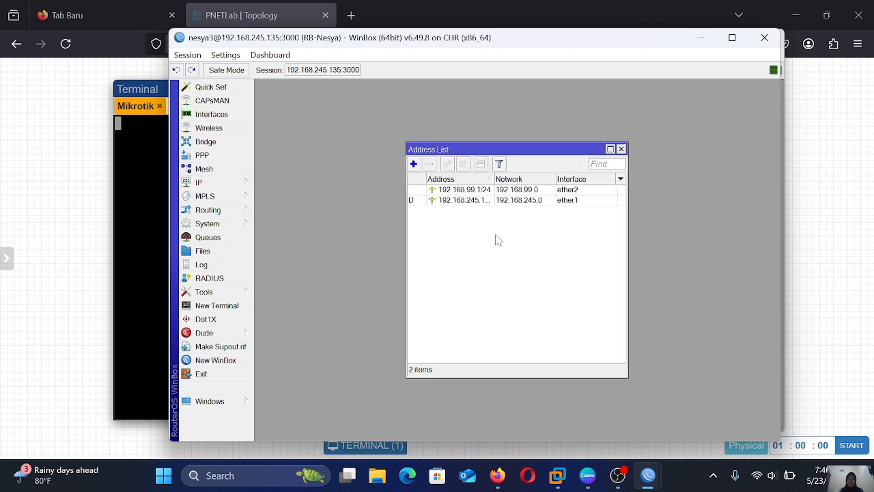